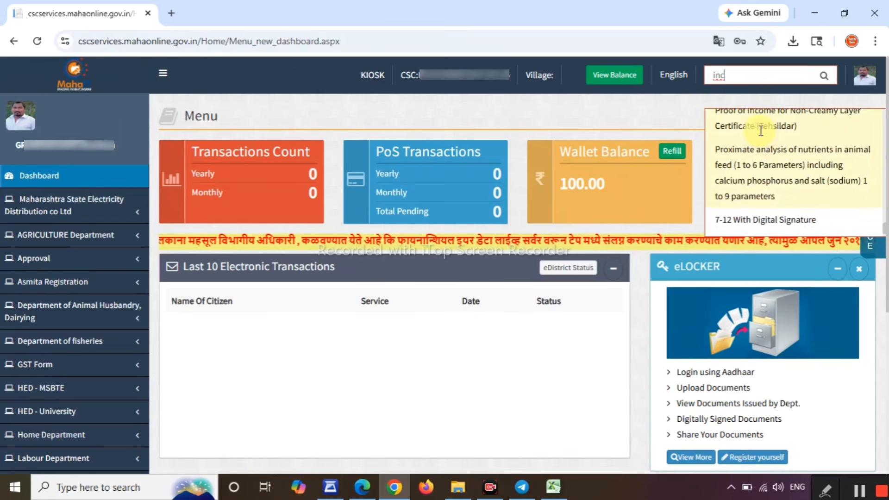
Open the Proof of Income for Non-Creamy Layer Certificate (Tehsildar) service and continue past its required documents to the application form.
scroll(754, 157, up, 2)
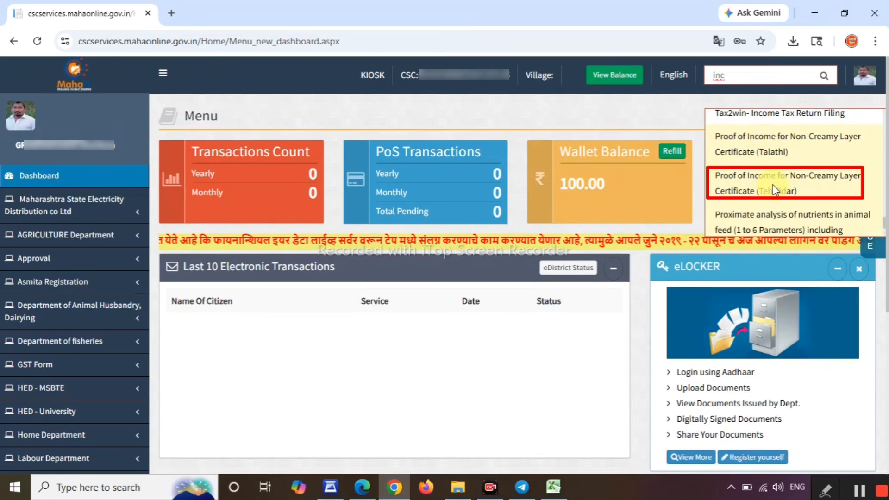
click(774, 190)
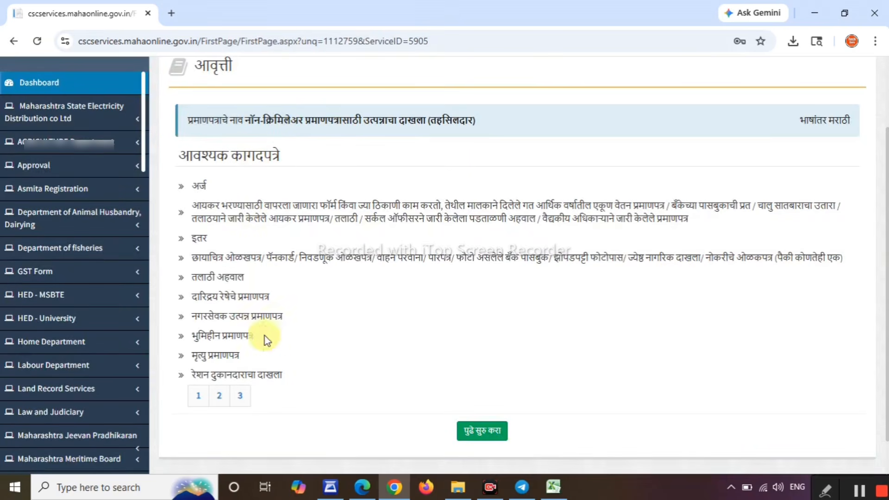
click(482, 431)
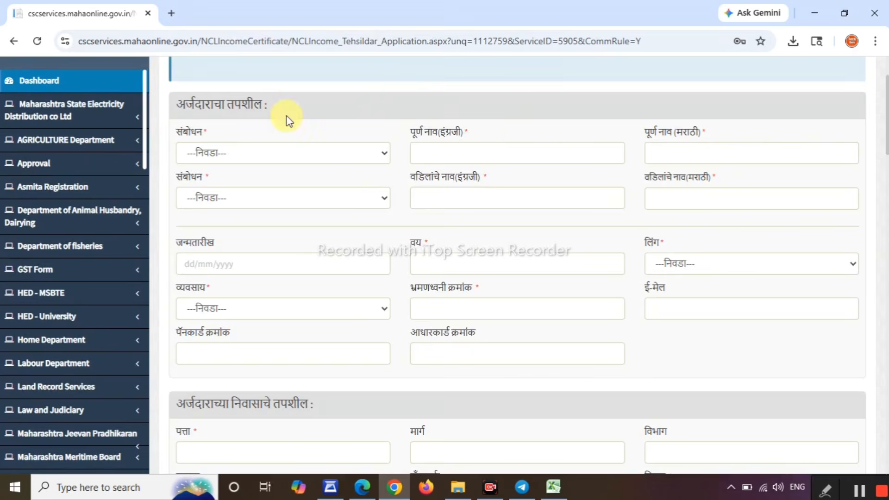
Set both the applicant's and the father's salutation to श्री. in the applicant details.
click(198, 153)
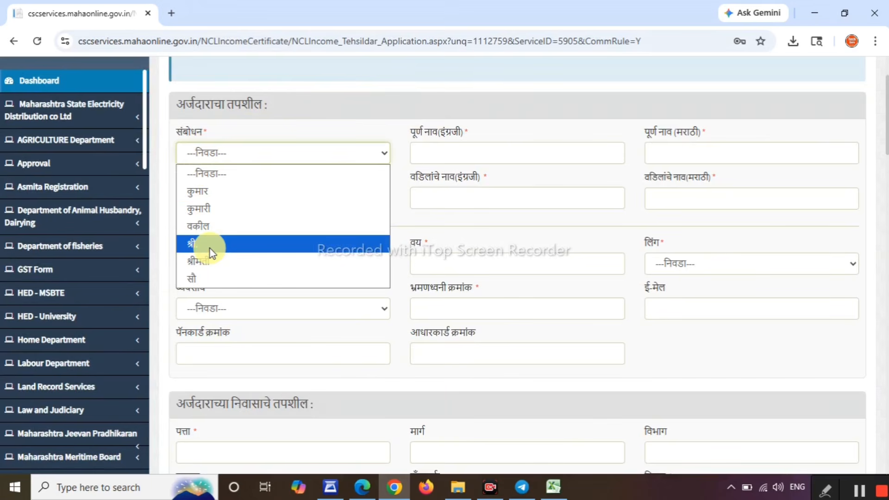
click(211, 245)
click(209, 202)
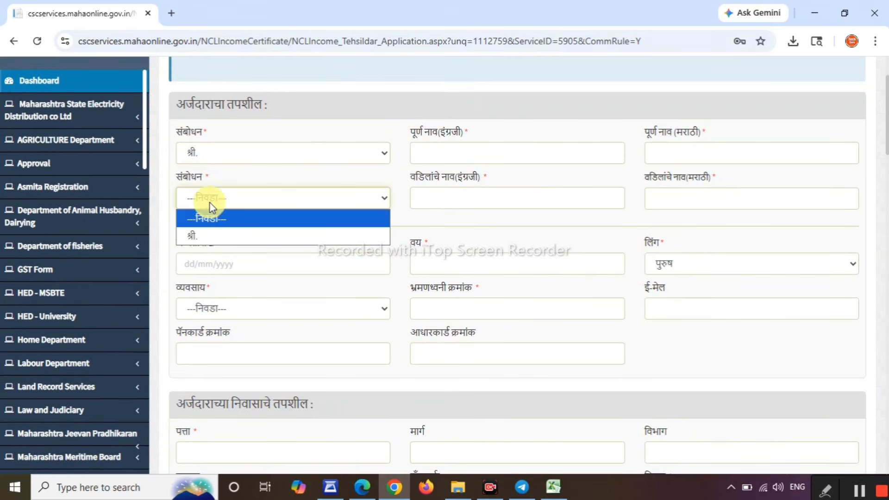
click(465, 108)
drag(418, 132, 449, 130)
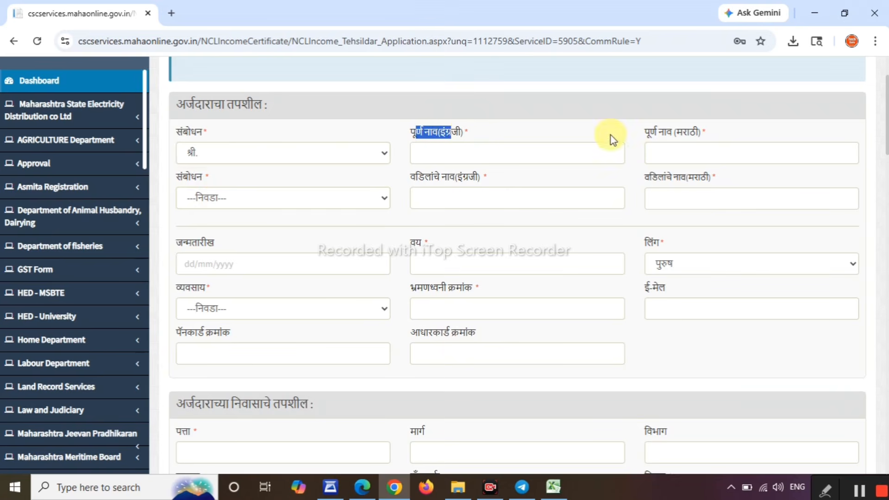
drag(707, 132, 665, 133)
drag(181, 178, 223, 184)
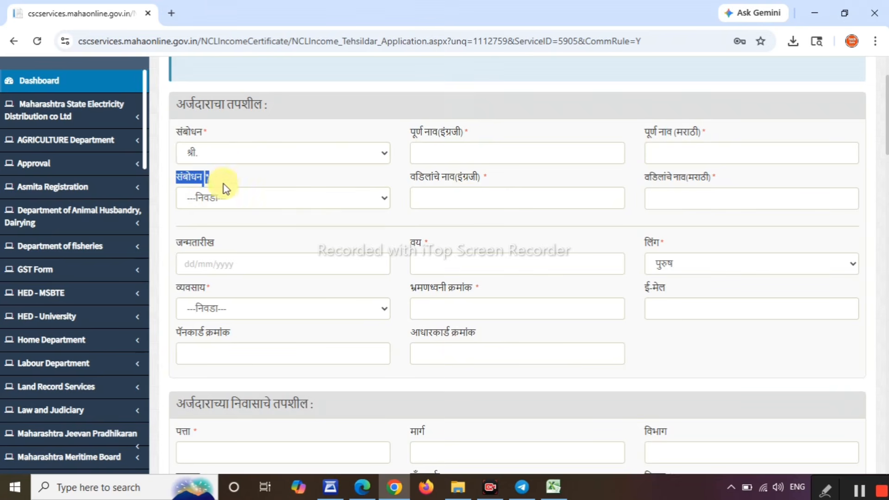
click(227, 198)
click(220, 234)
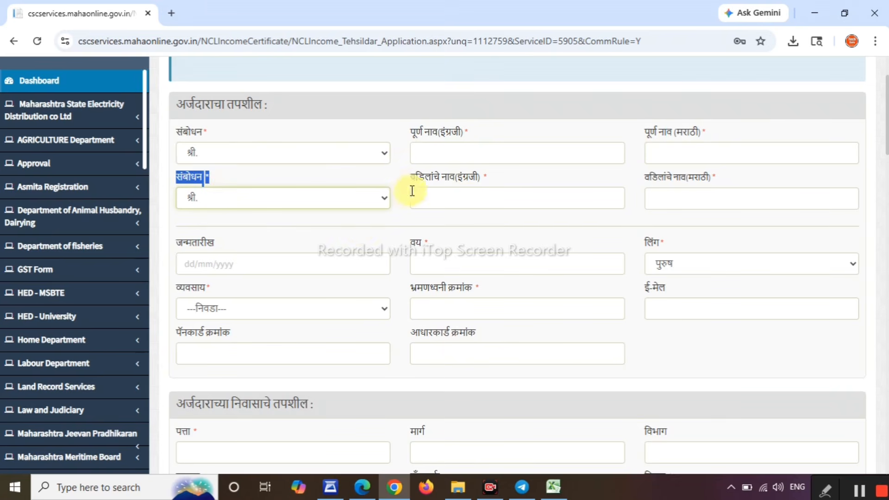
drag(416, 177, 448, 177)
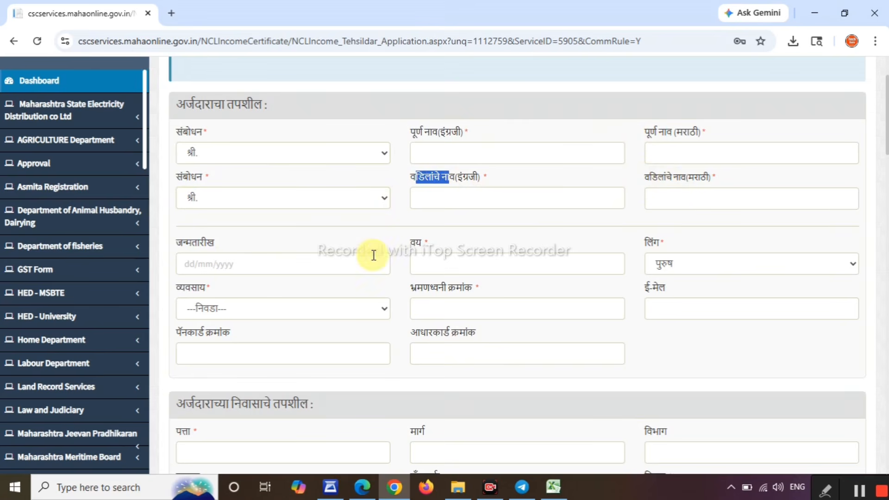
Fill in the applicant's age as 40, gender as पुरुष and occupation as शेतकरी.
click(450, 262)
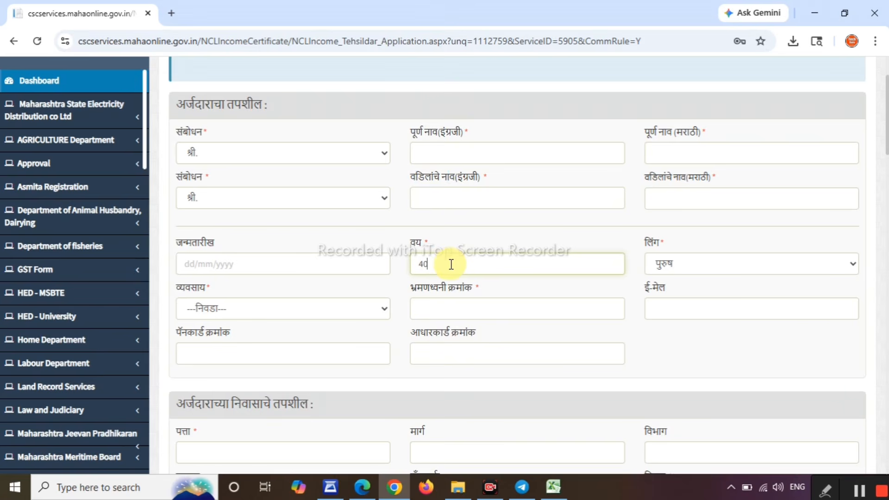
click(689, 264)
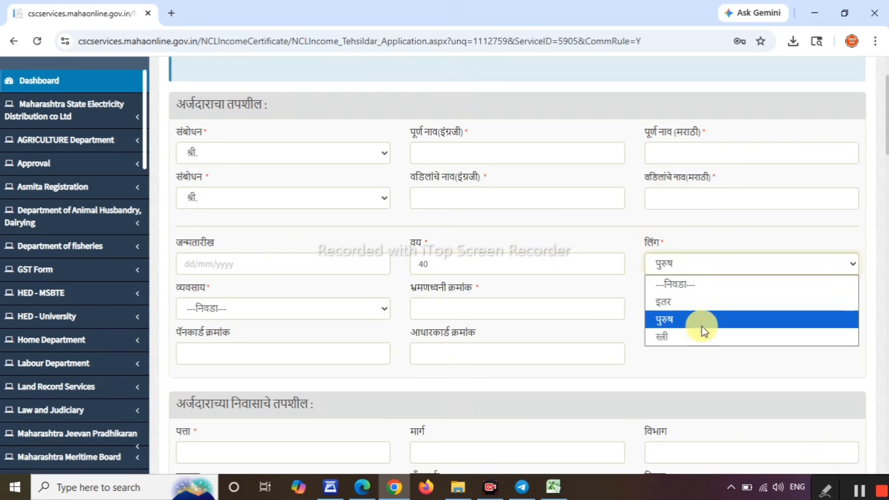
click(698, 317)
click(207, 307)
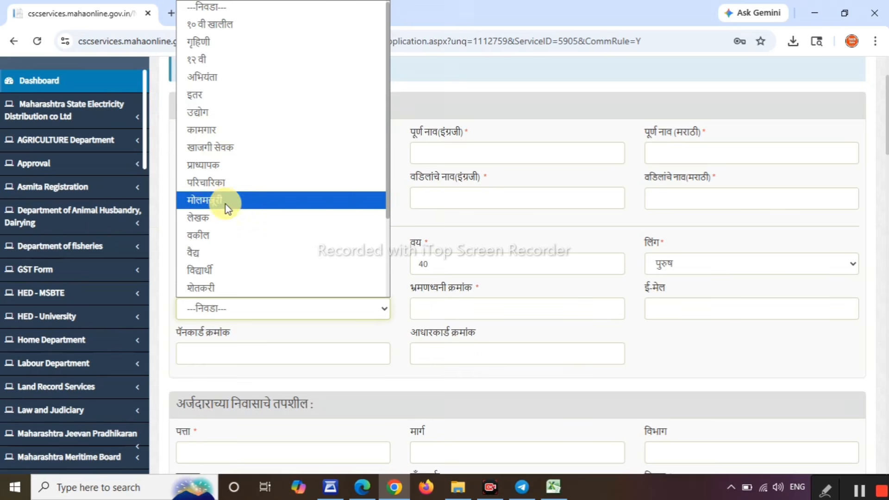
click(221, 288)
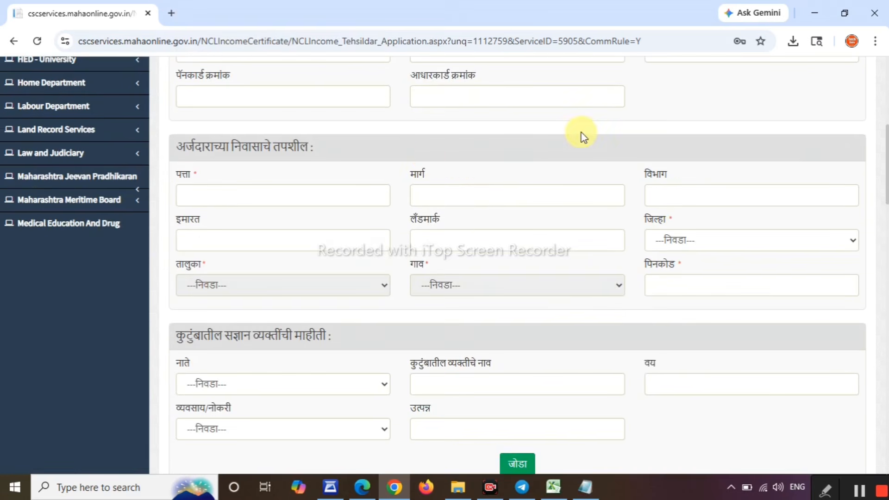
In the applicant's residence details, enter a period as the address, choose बुलडाणा as the district and select the taluka.
click(199, 191)
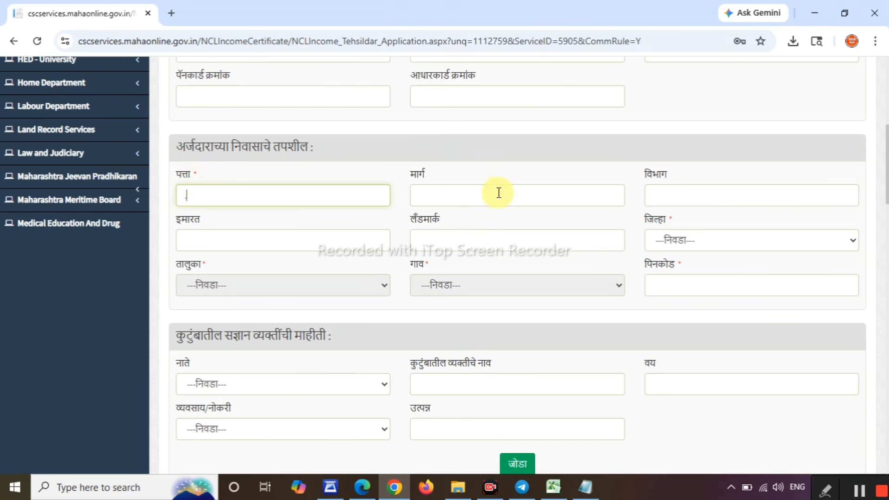
click(697, 241)
scroll(704, 139, down, 5)
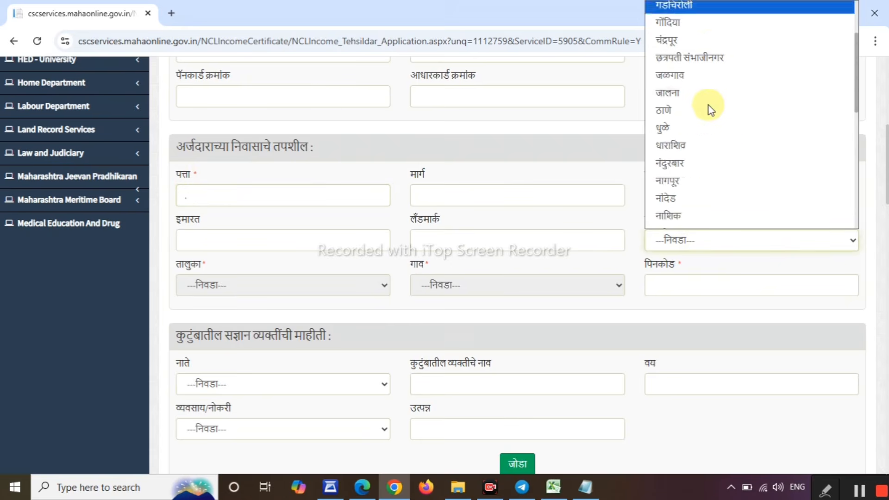
click(705, 124)
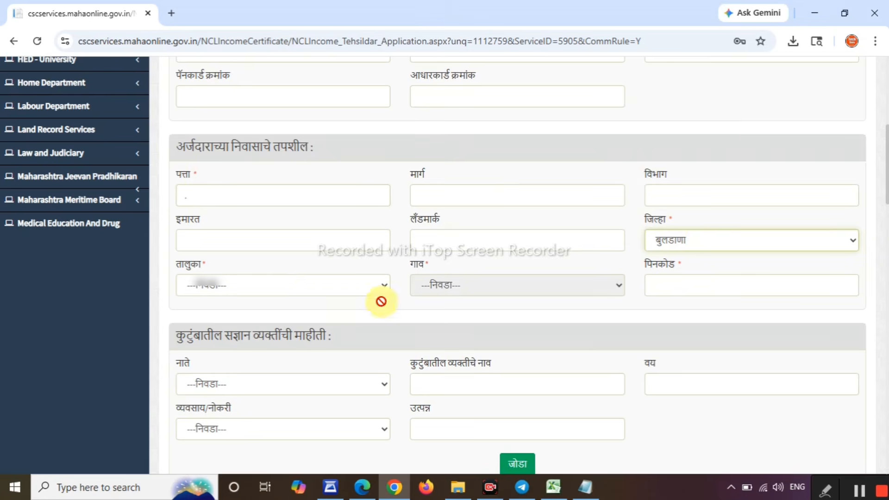
click(294, 284)
click(262, 264)
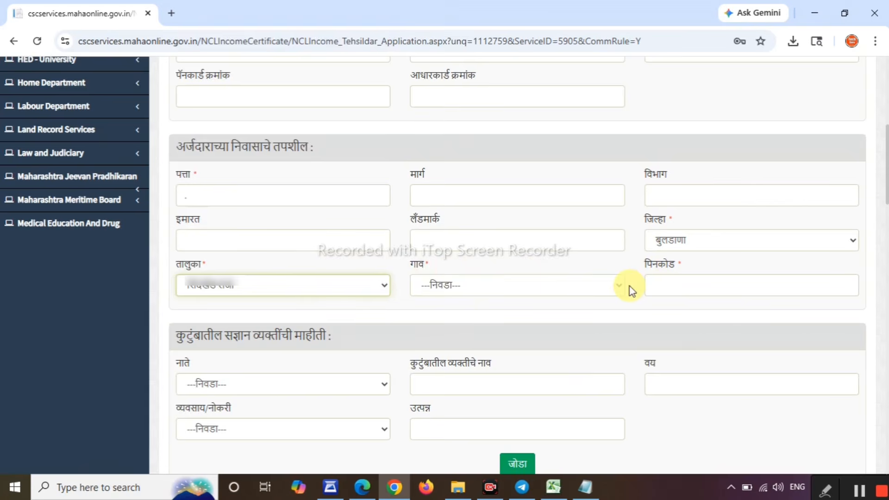
In the beneficiary details, set the relation to the applicant to मुलगा and the salutation to कुमार.
scroll(632, 291, down, 5)
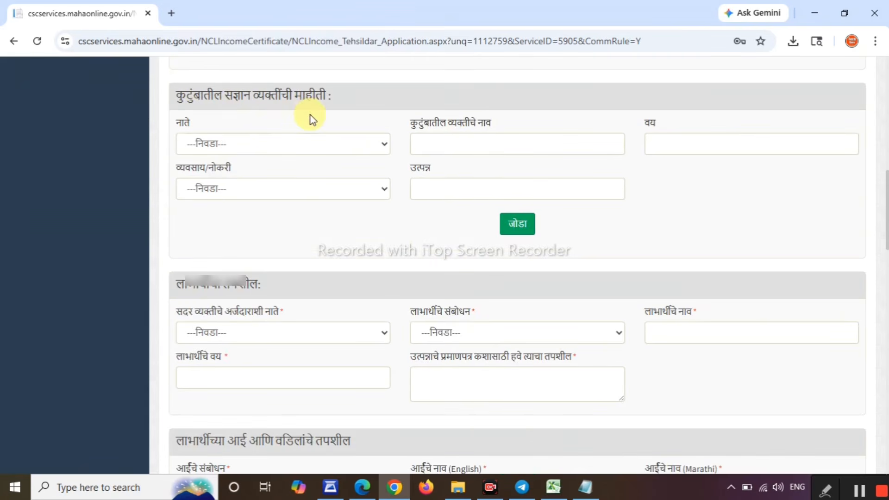
scroll(309, 118, down, 3)
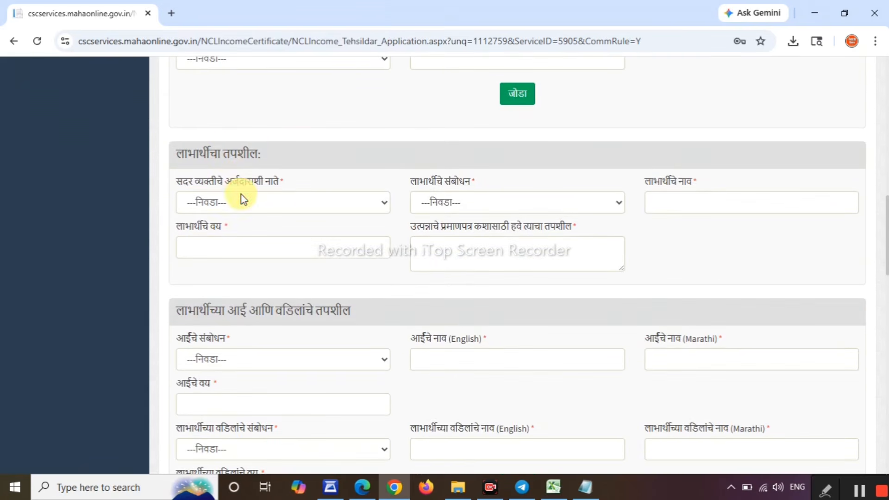
click(241, 197)
click(244, 273)
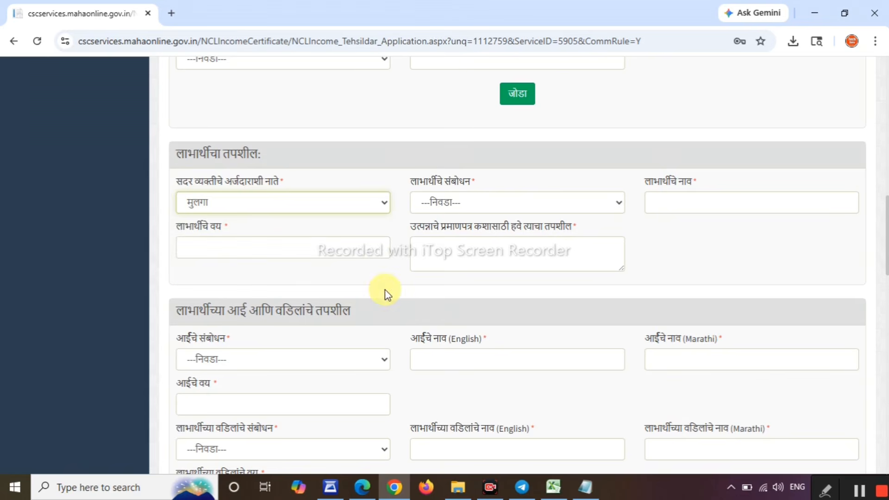
click(446, 204)
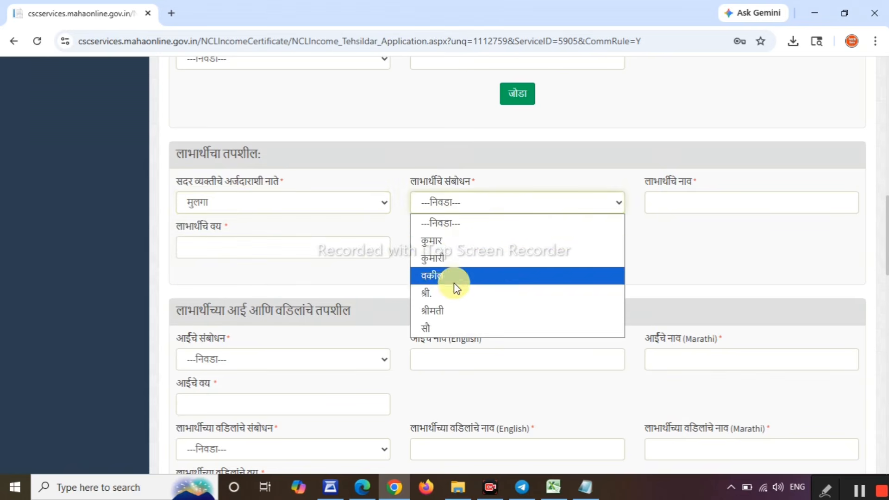
click(465, 240)
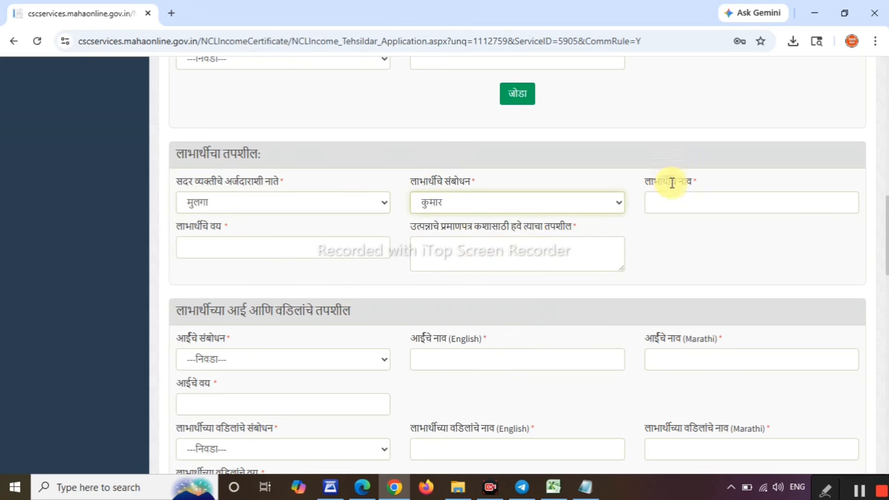
Enter 17 as the beneficiary's age and नॉन-क्रिमिलेअर as the purpose of the income certificate.
click(325, 243)
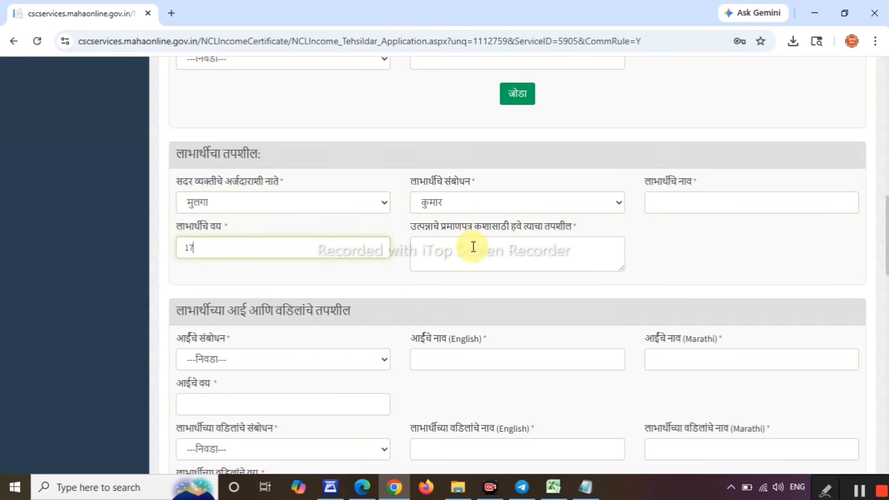
click(494, 235)
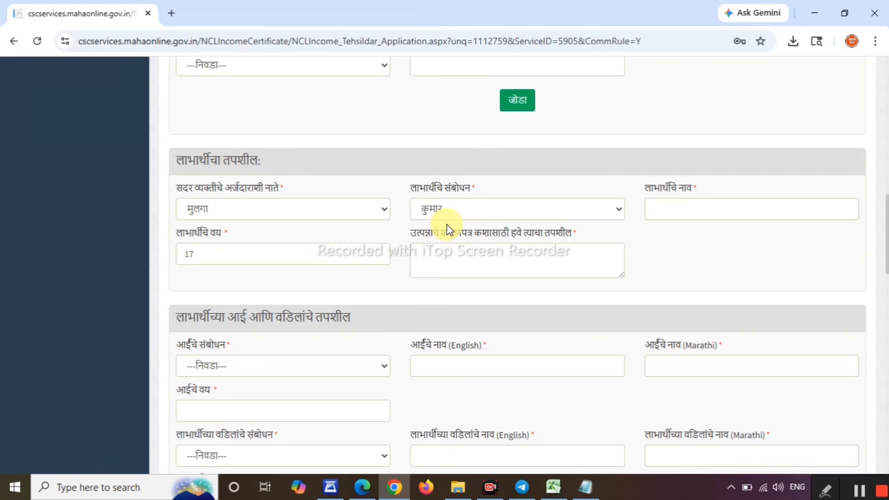
click(458, 259)
text(नॉन-क्रिमिलेअर)
click(706, 265)
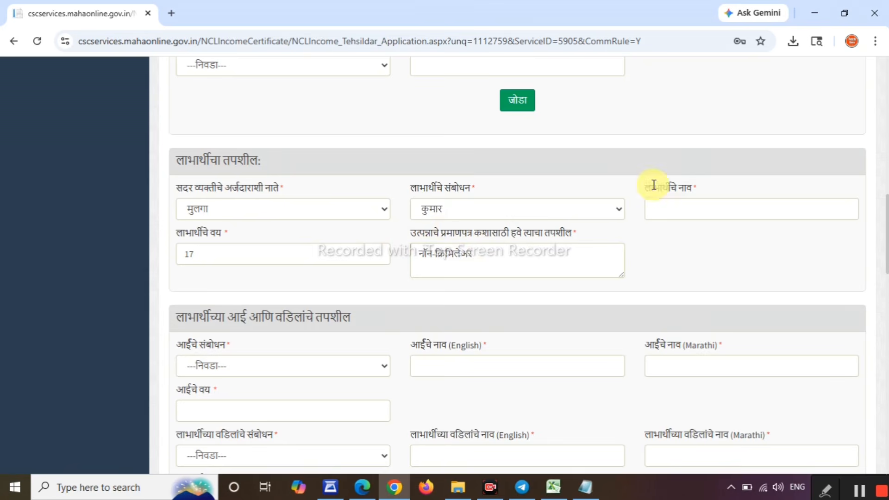
Review the beneficiary's relation, salutation, name, age and certificate purpose fields.
drag(653, 185, 680, 208)
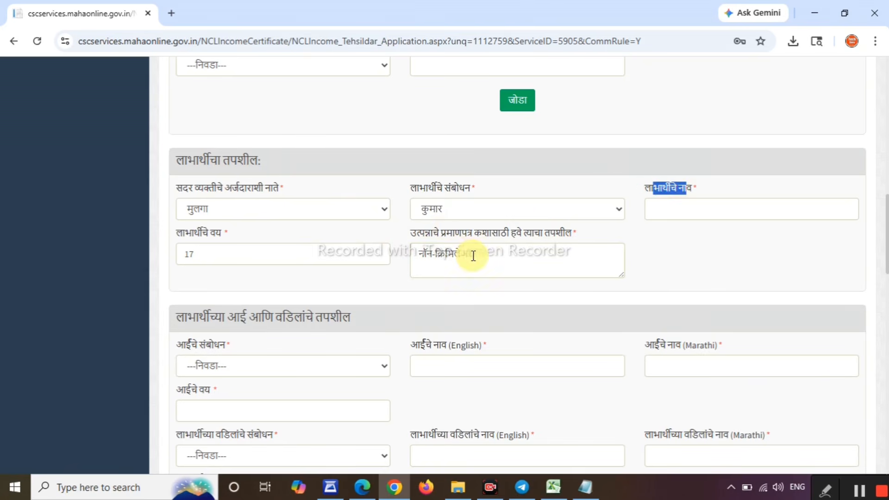
click(712, 260)
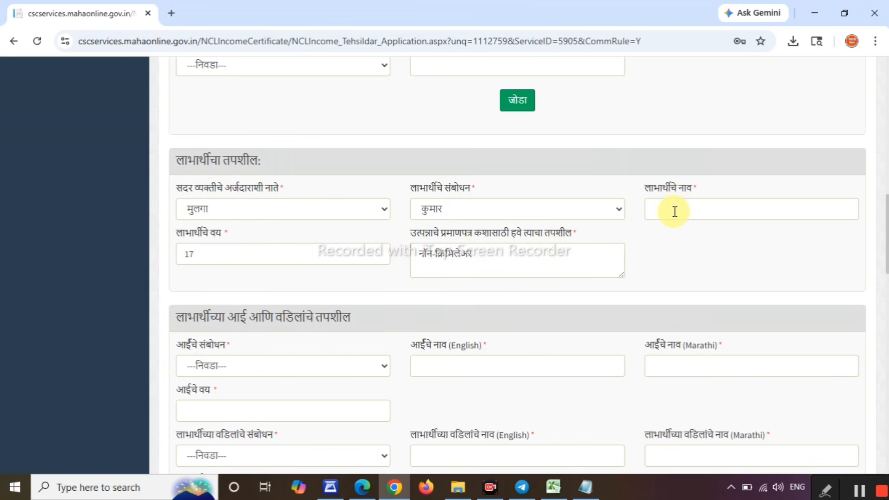
click(287, 209)
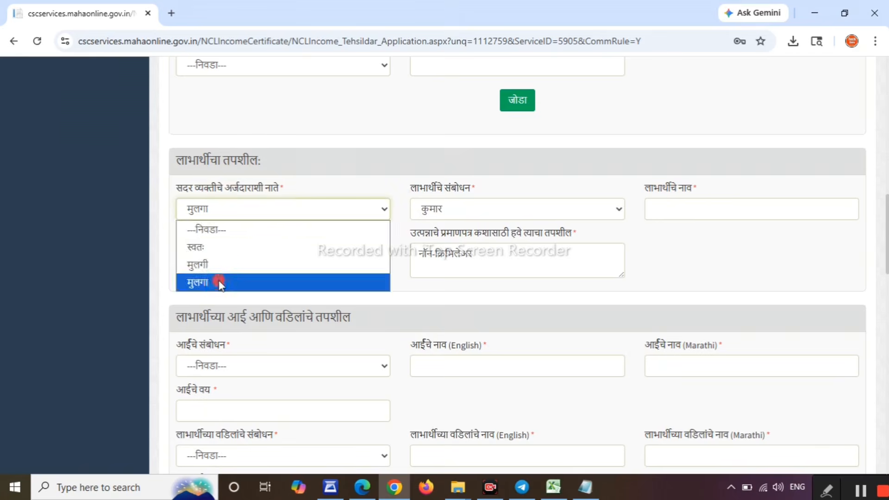
click(218, 281)
drag(419, 189, 436, 190)
click(468, 209)
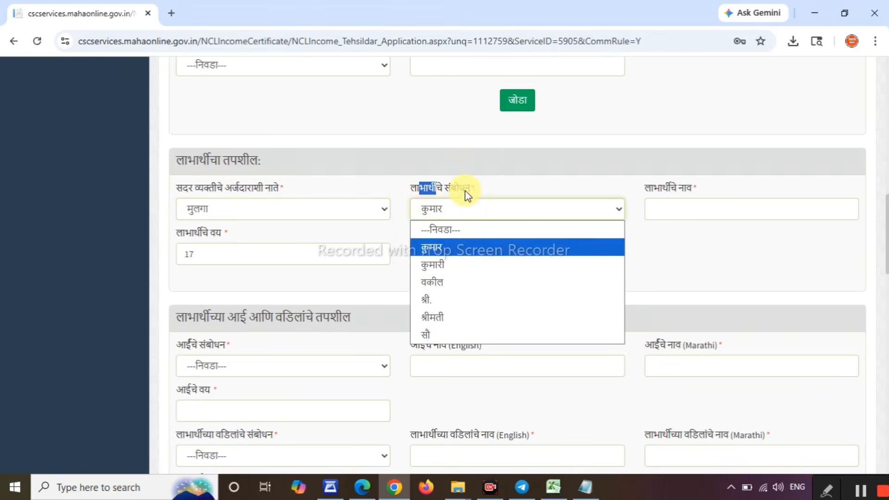
click(507, 185)
drag(653, 189, 696, 185)
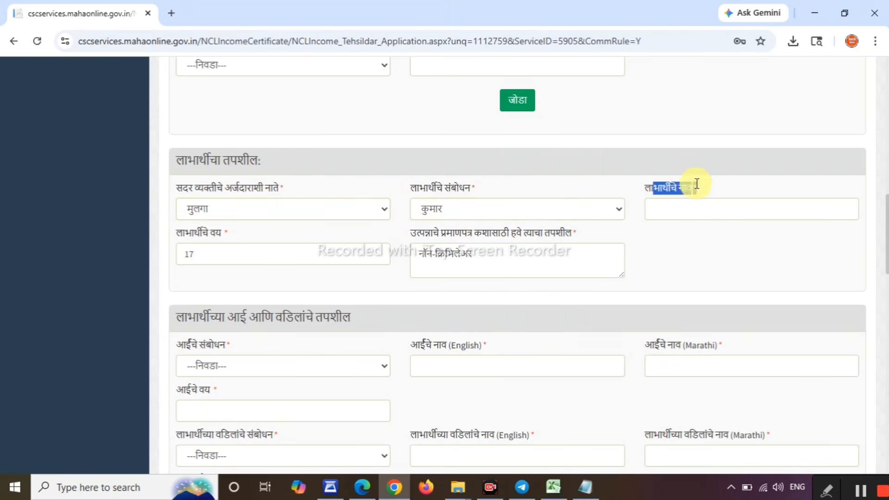
click(727, 182)
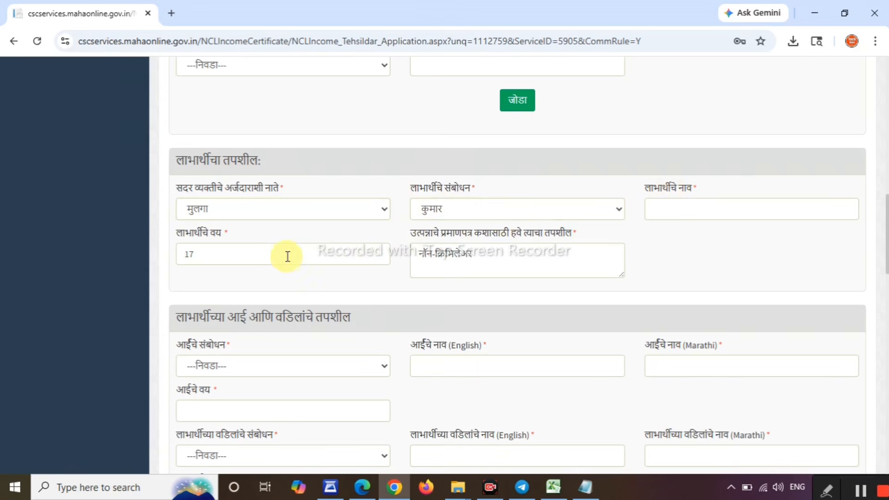
drag(475, 257, 353, 254)
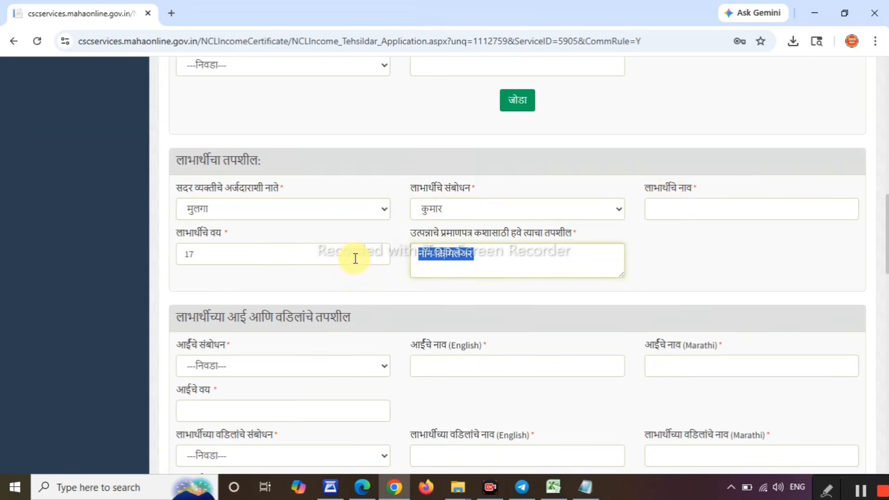
click(737, 284)
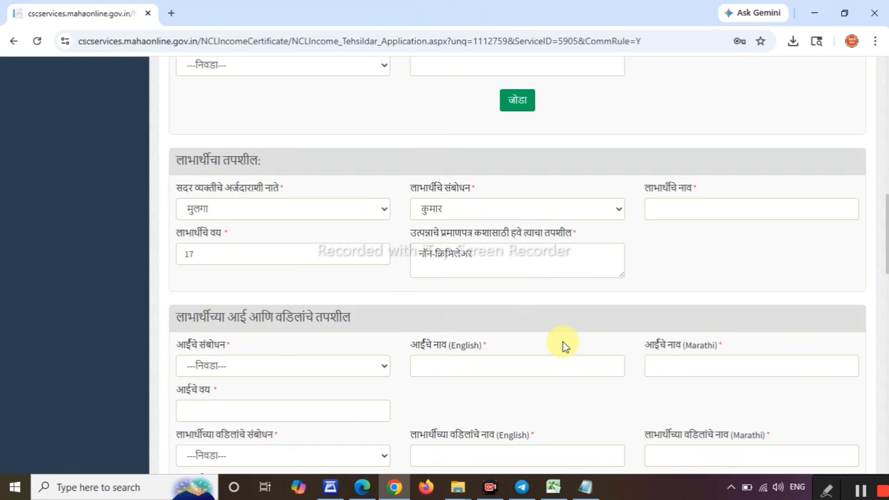
In the beneficiary's parents' details, set the mother's salutation to सौ and enter 35 as her age.
scroll(565, 346, down, 4)
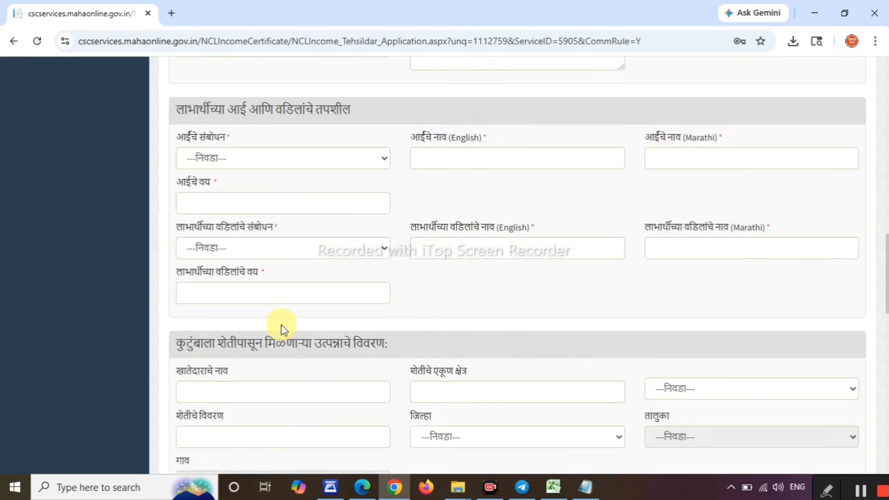
click(208, 159)
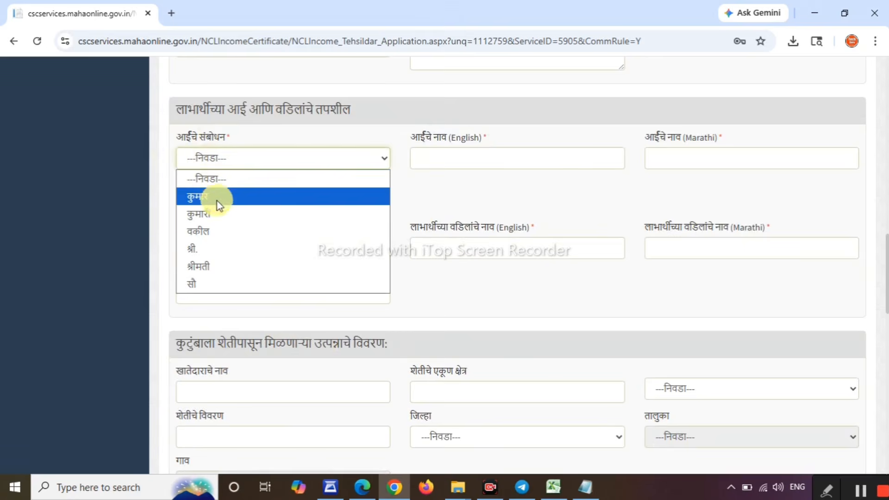
click(222, 283)
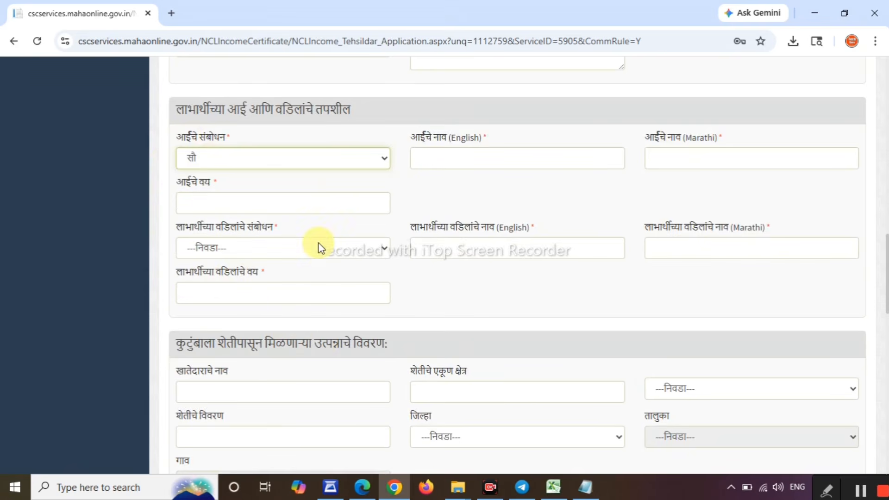
drag(421, 139, 452, 137)
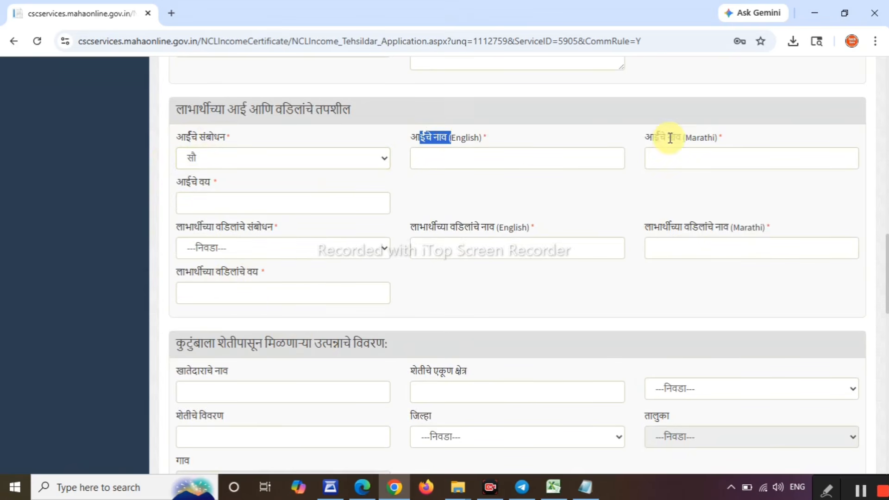
drag(660, 138, 723, 139)
click(245, 202)
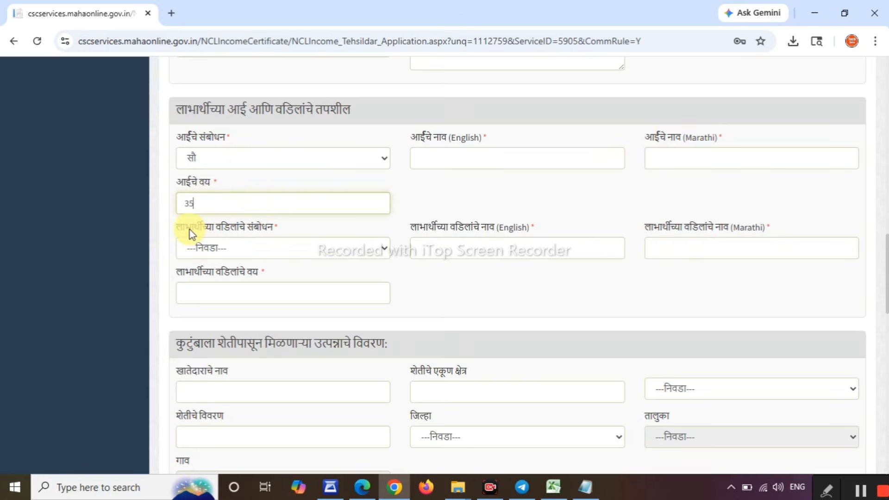
Set the salutation of the beneficiary's father to श्री. and enter 41 as his age.
click(209, 248)
click(202, 282)
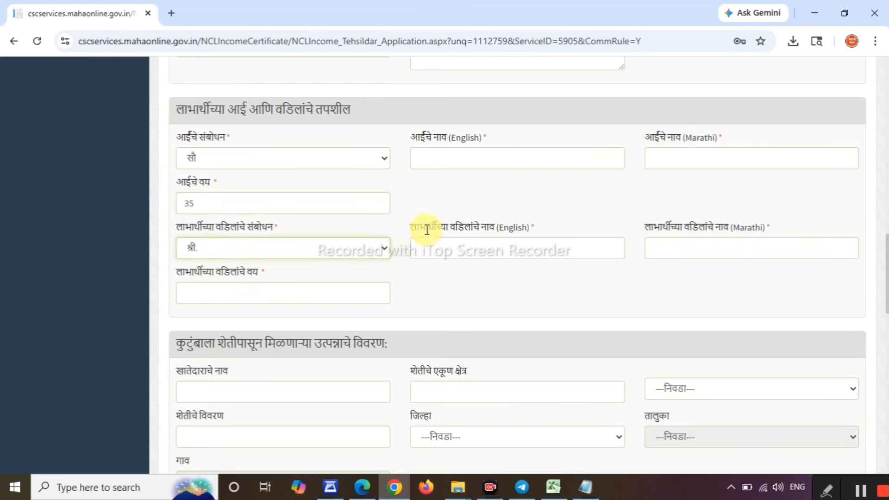
drag(426, 228, 494, 227)
drag(652, 227, 703, 223)
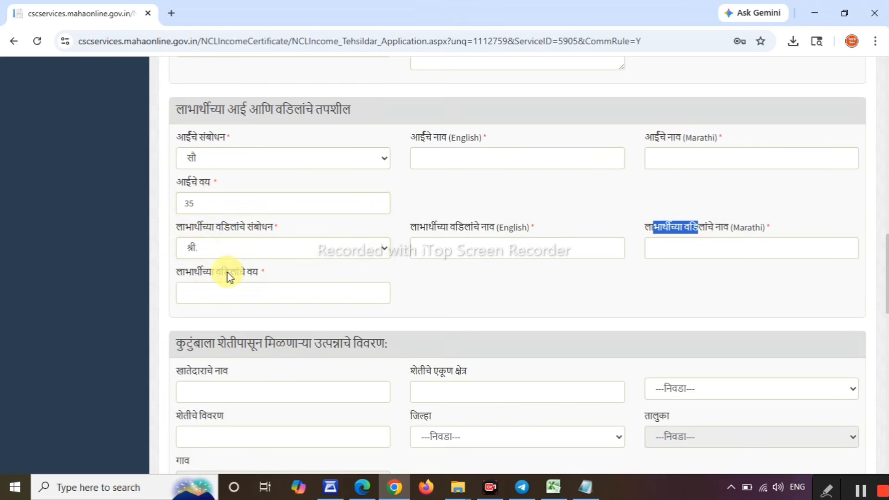
click(249, 275)
click(228, 291)
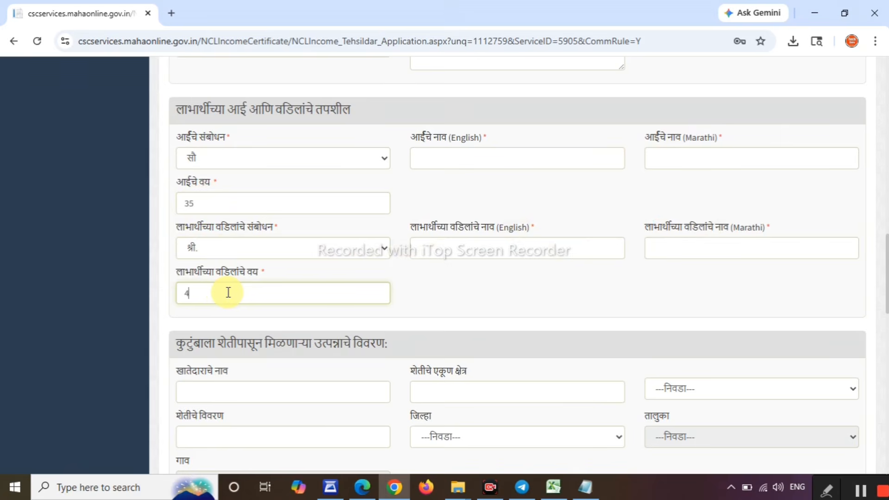
text(41)
click(432, 314)
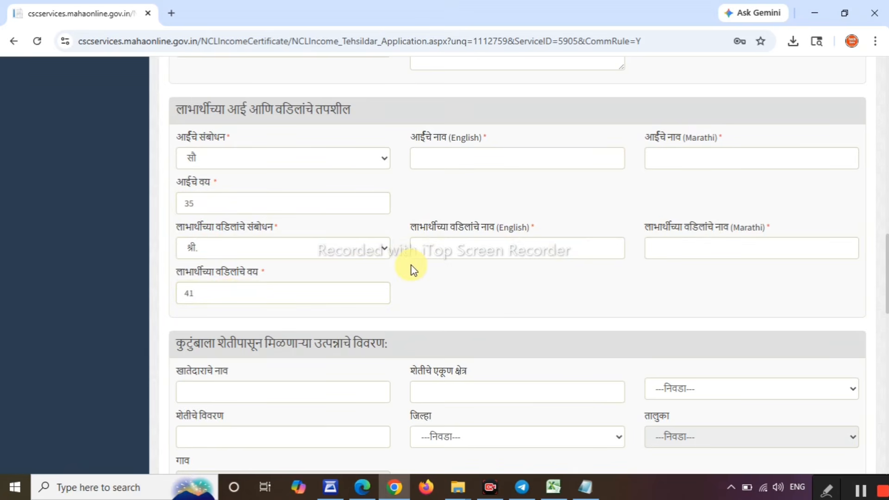
Enter the family's शेती income as 60000 for 2023-2024, 65000 for 2024-2025 and 70000 for 2025-2026.
scroll(413, 271, down, 5)
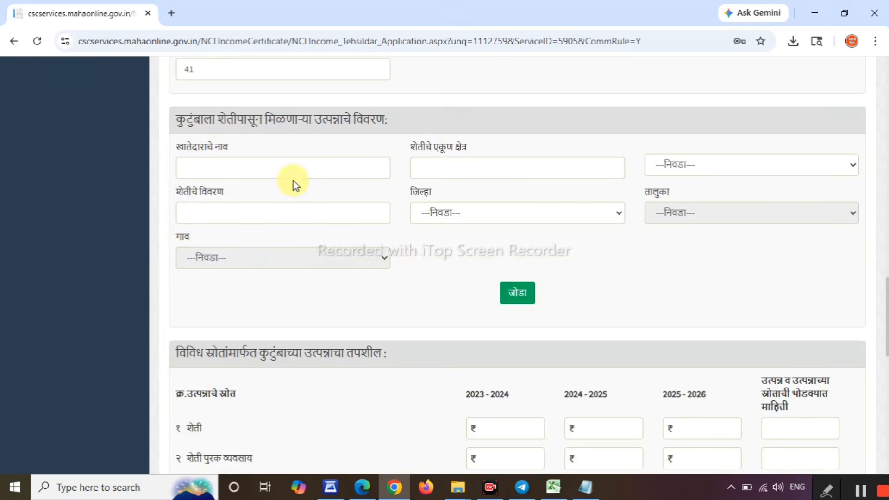
scroll(382, 132, down, 4)
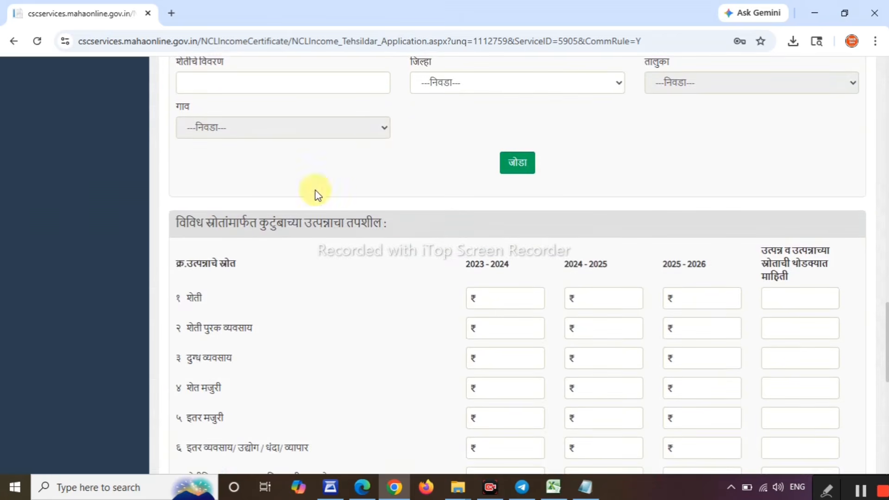
scroll(210, 201, down, 1)
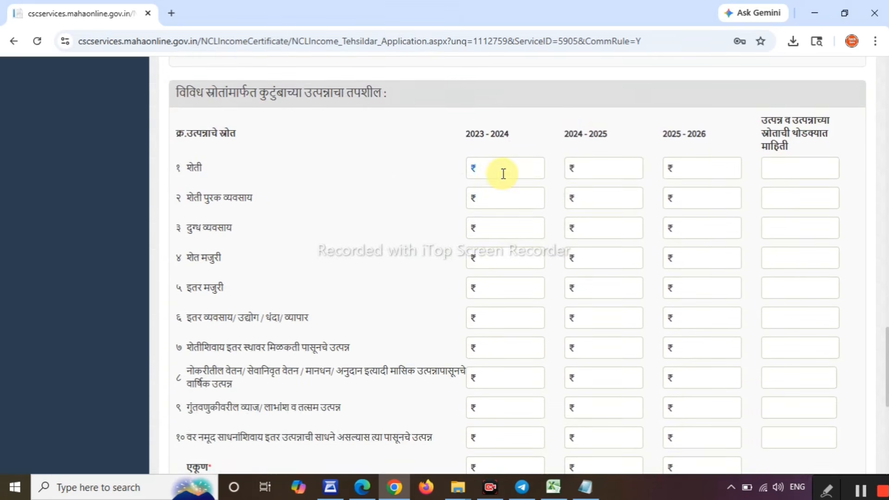
click(505, 171)
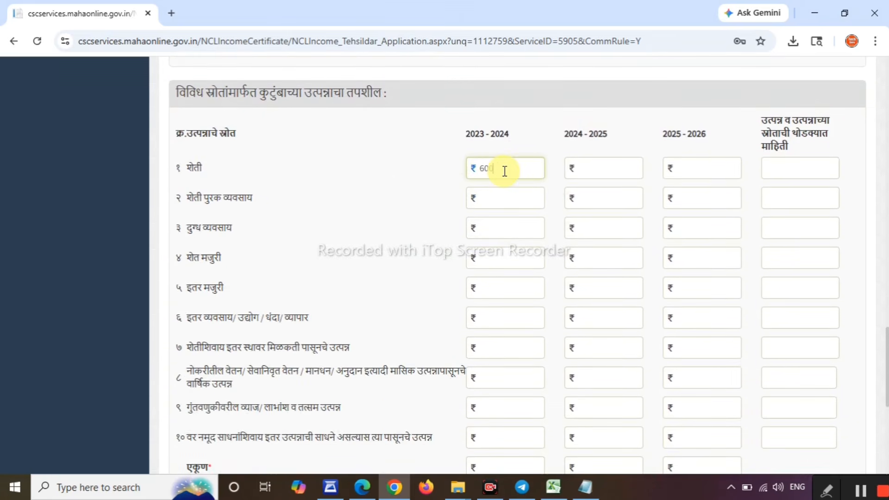
text(60000)
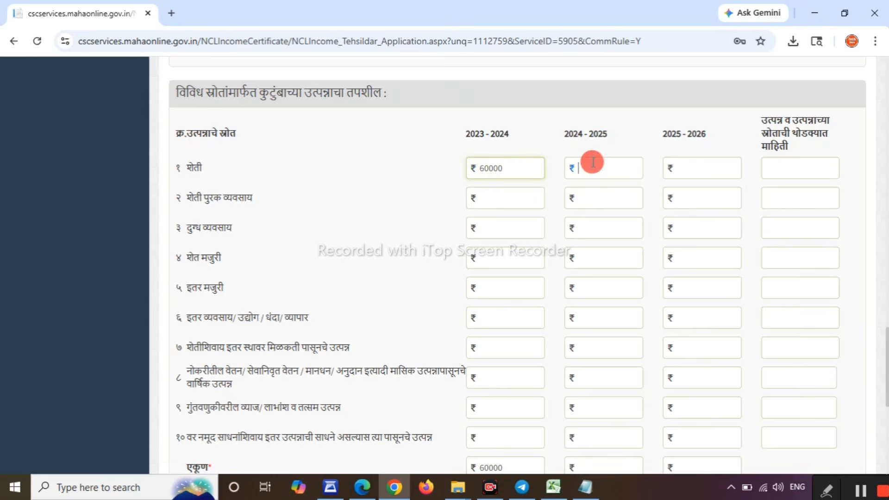
click(593, 162)
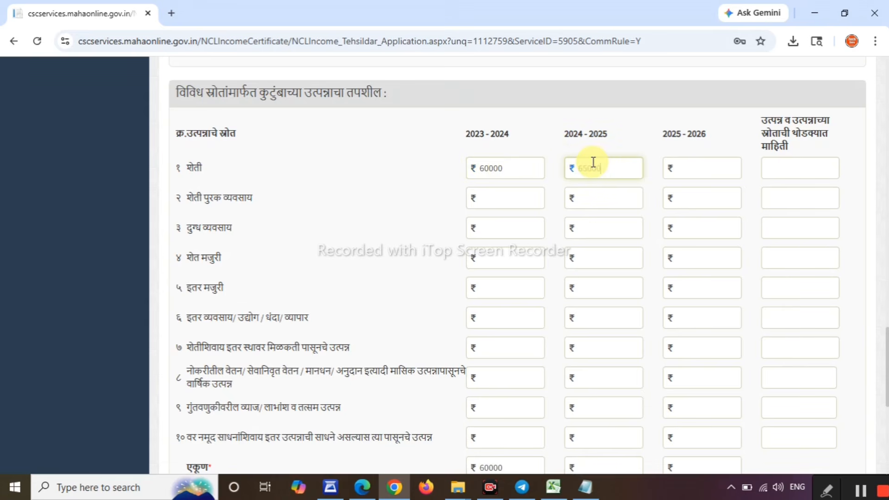
click(685, 163)
text(7)
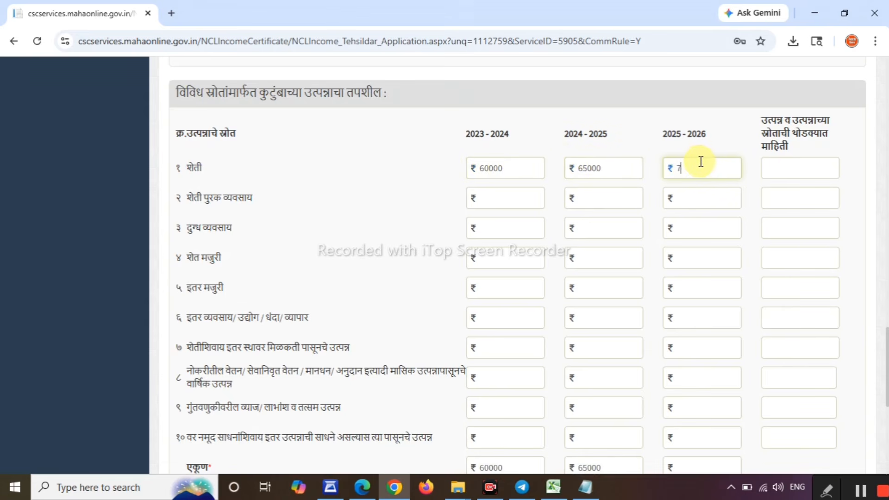
text(0000)
click(695, 192)
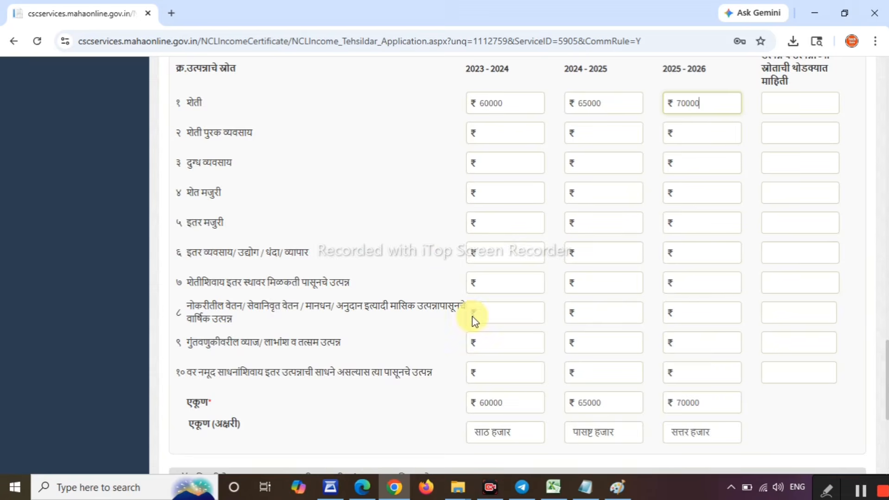
For the talathi's income certificate or report, set the Sign Date to 16/04/2026 and the जा.क्र. to Q/2026.
scroll(473, 316, down, 5)
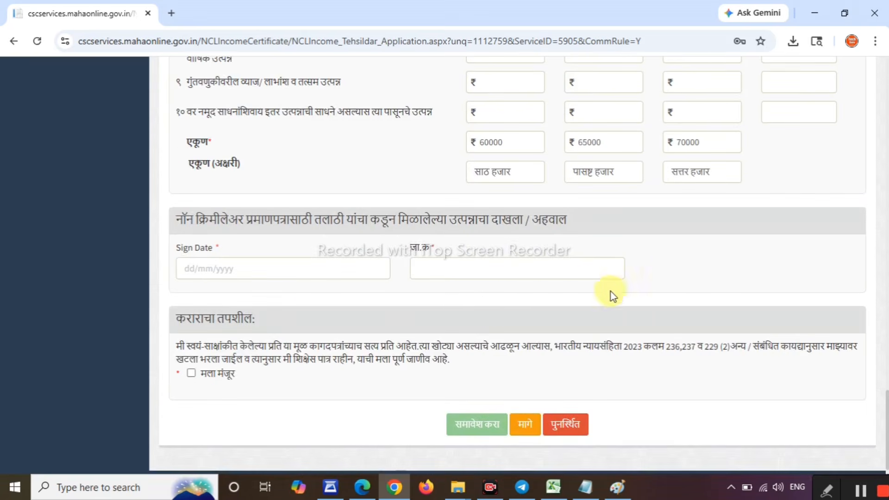
click(235, 264)
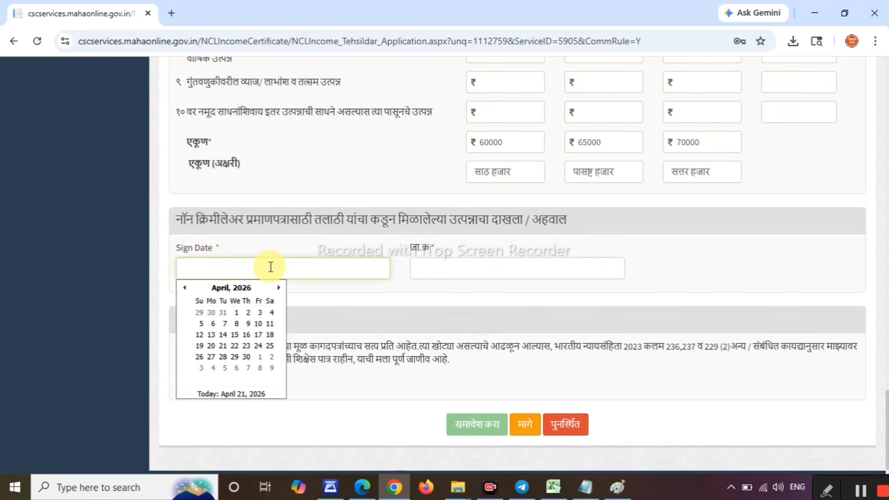
click(251, 337)
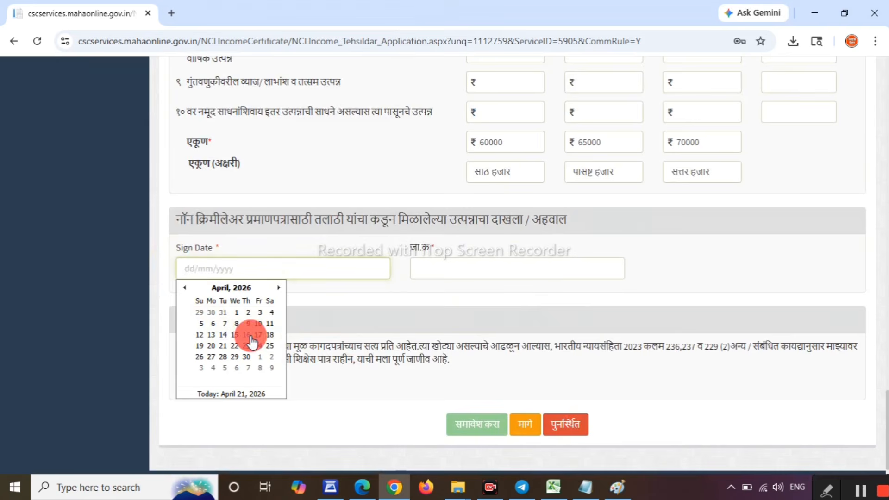
click(433, 270)
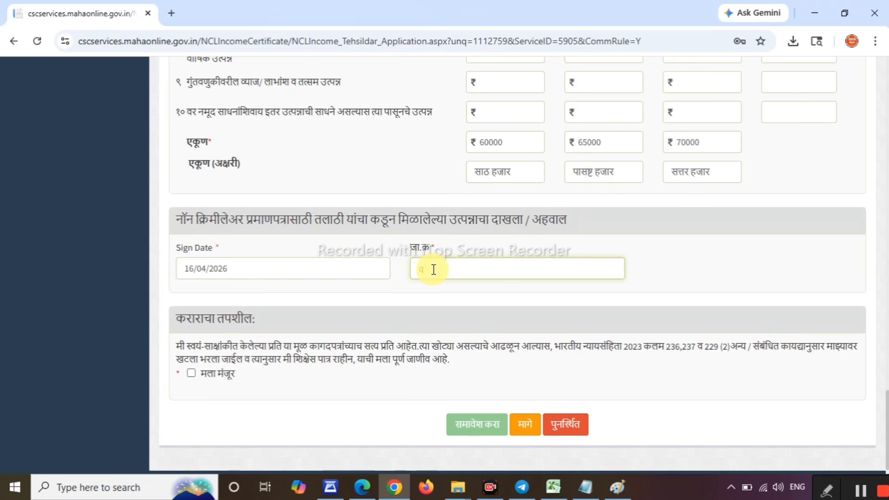
text(q/2026)
key(BackSpace)
key(ctrl+a)
key(BackSpace)
text(Q/2026)
Accept the declaration, submit the application and acknowledge the notice about final corrections.
click(191, 373)
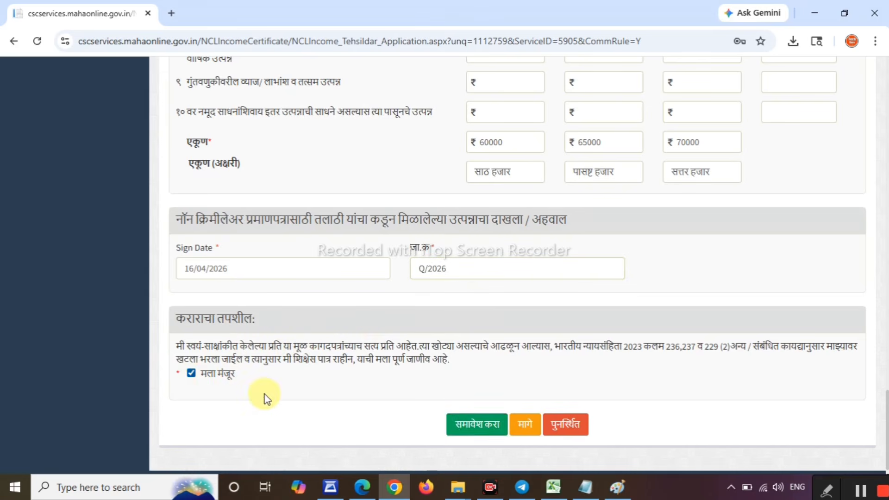
click(471, 434)
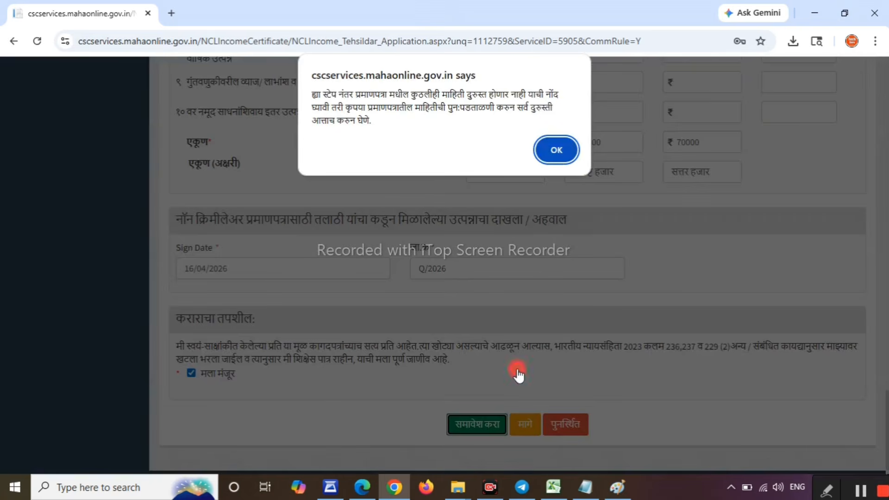
click(556, 149)
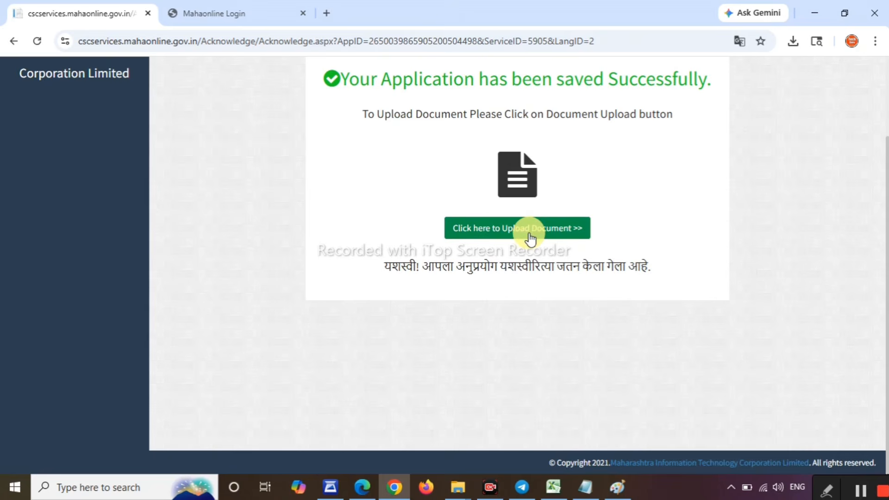
Go to the document upload page and attach ress.jpg as शिधापत्रिकेची प्रमाणित प्रत.
click(530, 238)
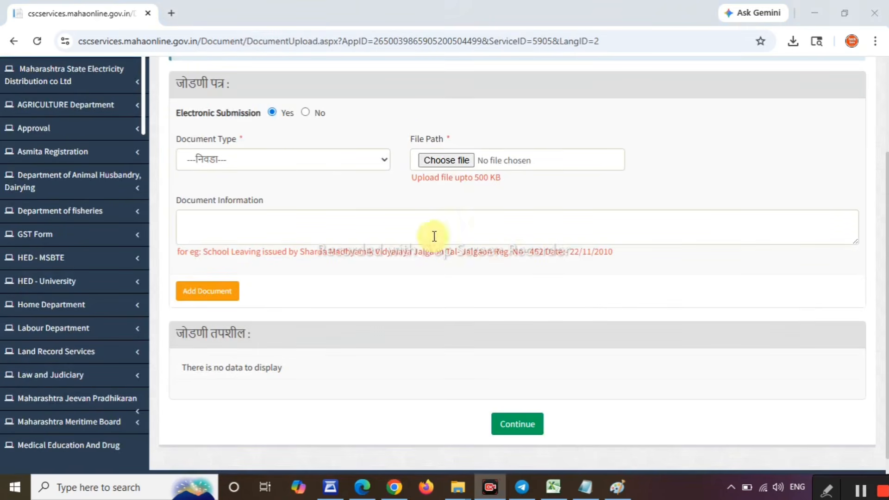
click(299, 154)
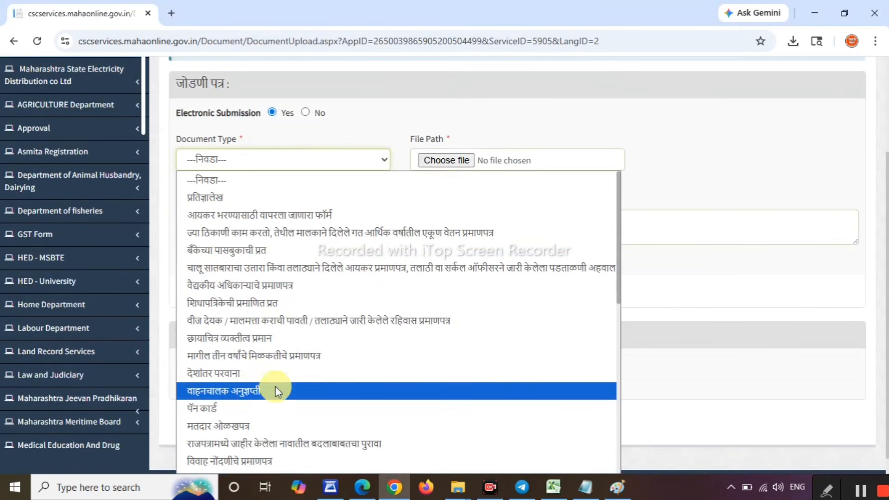
click(287, 305)
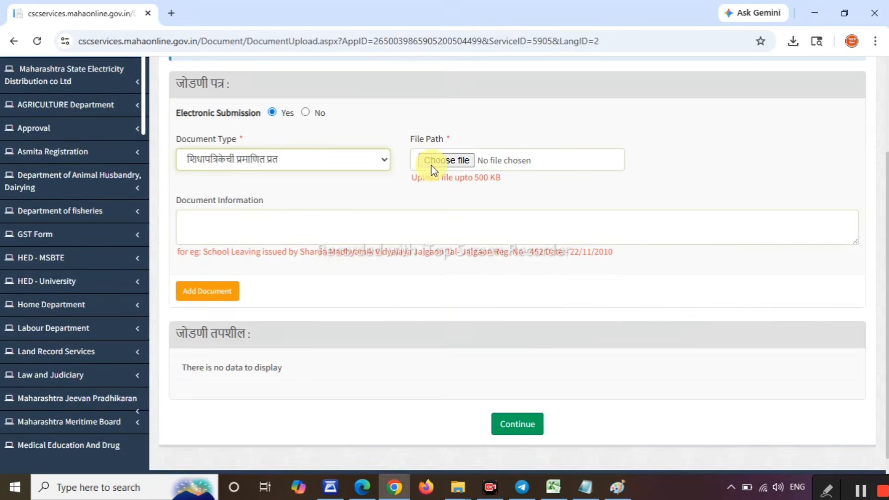
click(444, 160)
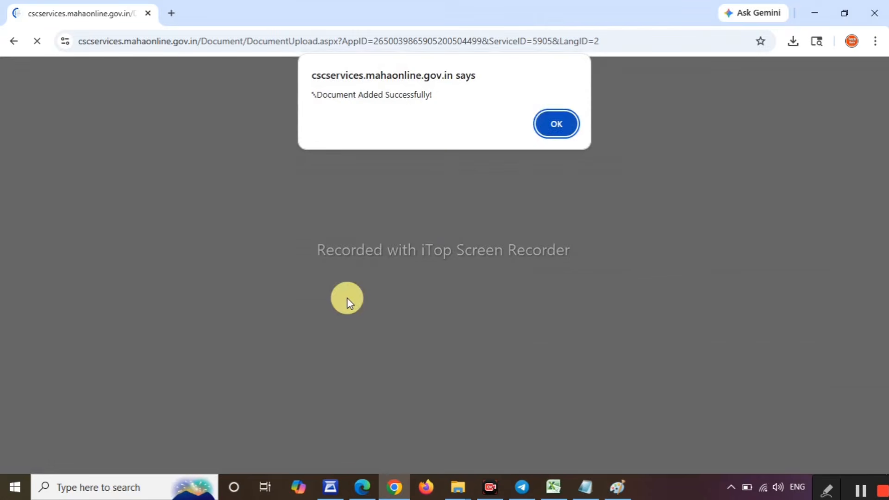
click(555, 122)
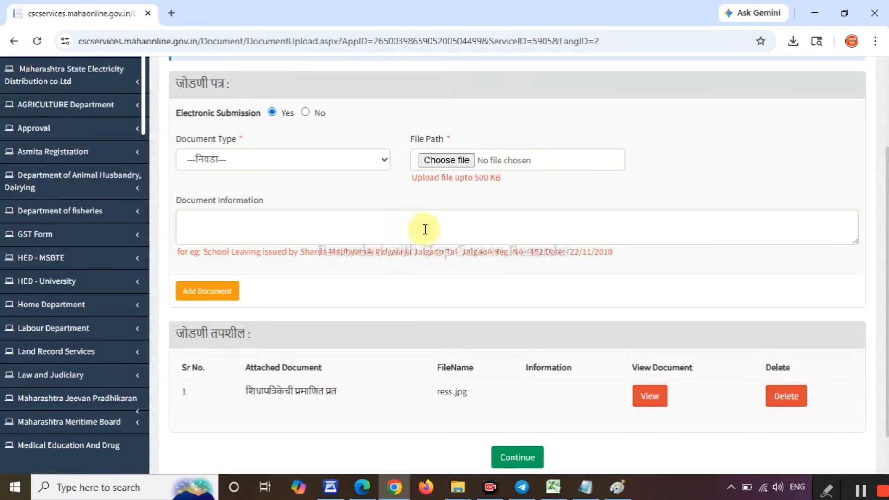
Attach inc.jpg with the document type तलाठ्याने जारी केलेला उत्पन्नाचा दाखला.
click(337, 159)
scroll(314, 287, down, 3)
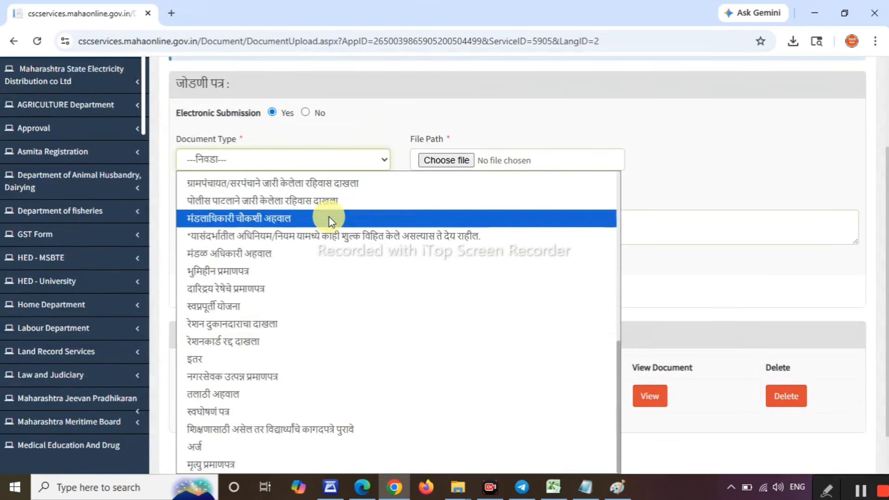
scroll(328, 368, up, 3)
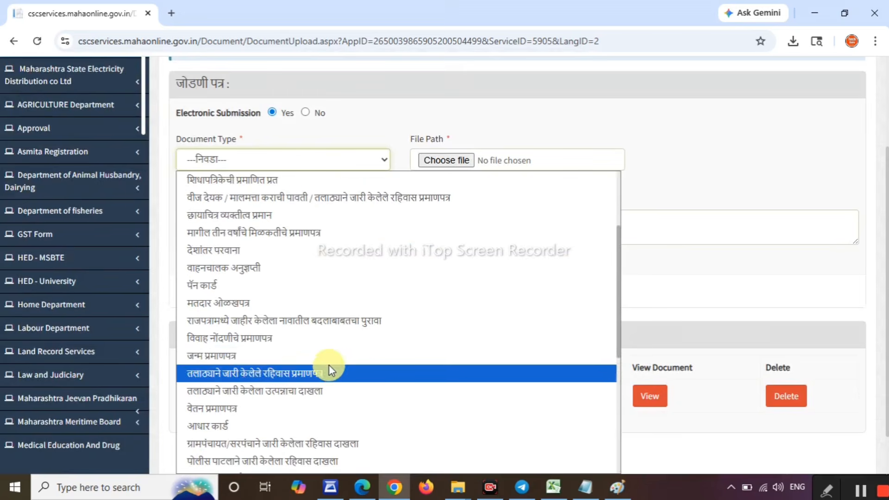
click(323, 387)
click(463, 166)
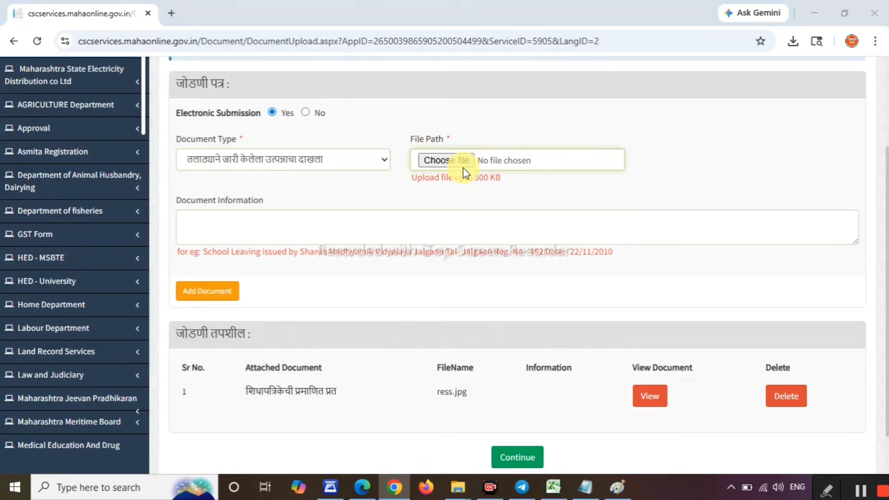
click(226, 292)
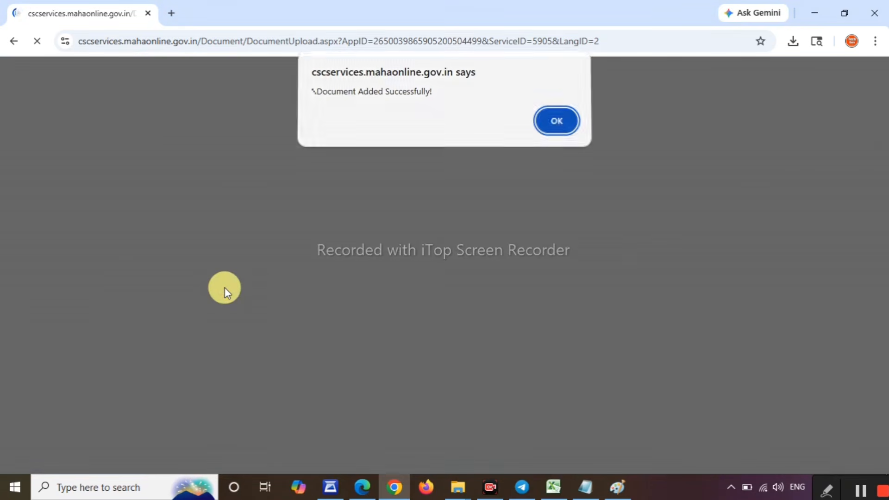
Attach gh.jpg with the document type स्वघोषणं पत्र and acknowledge the notice.
scroll(343, 269, down, 5)
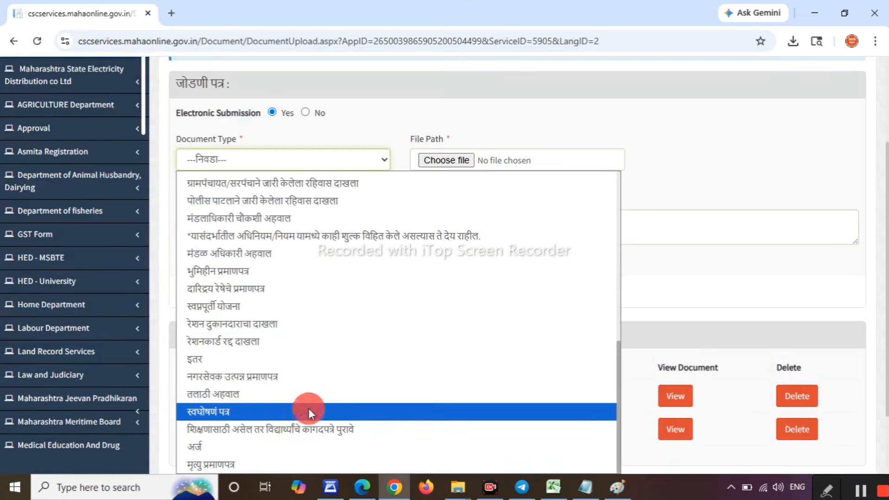
click(308, 410)
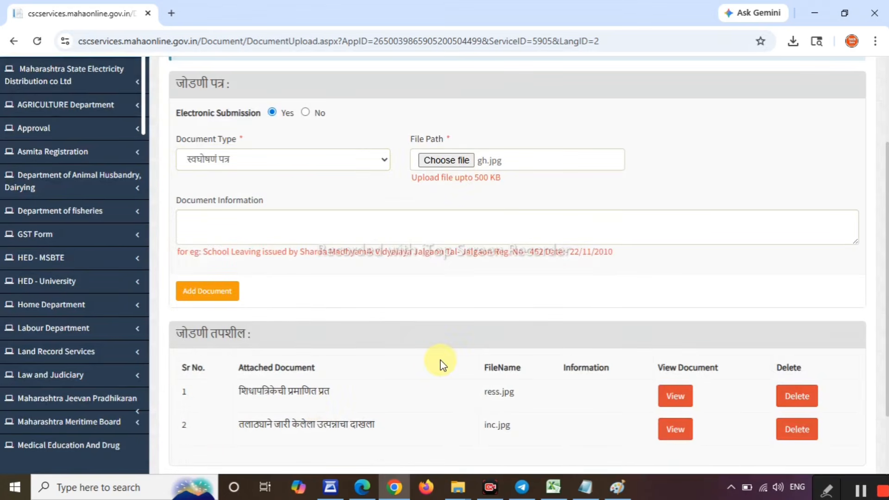
click(202, 292)
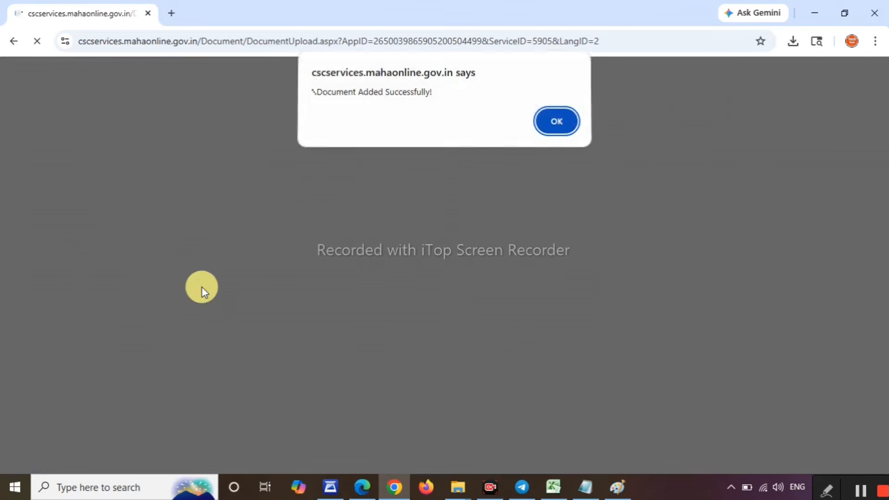
click(566, 123)
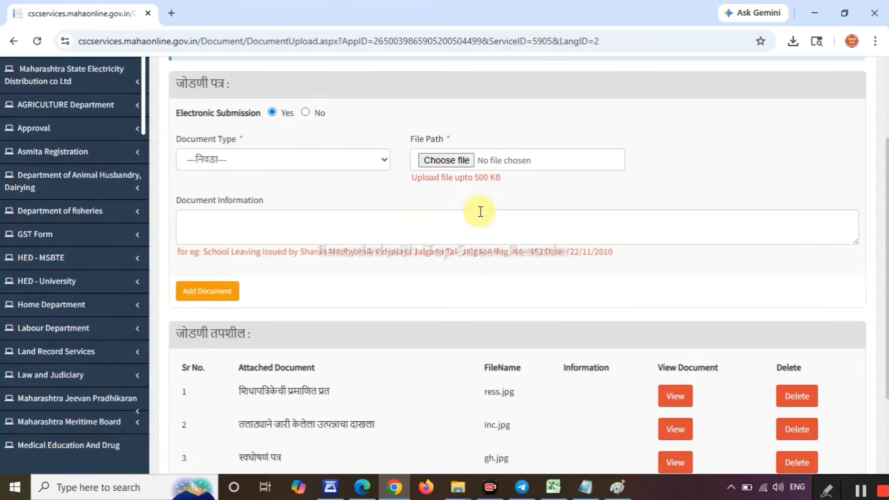
Attach rhi.jpg with the document type इतर, described as रहिवासी घोषणापत्र, and adr b.jpg as आधार कार्ड.
click(264, 159)
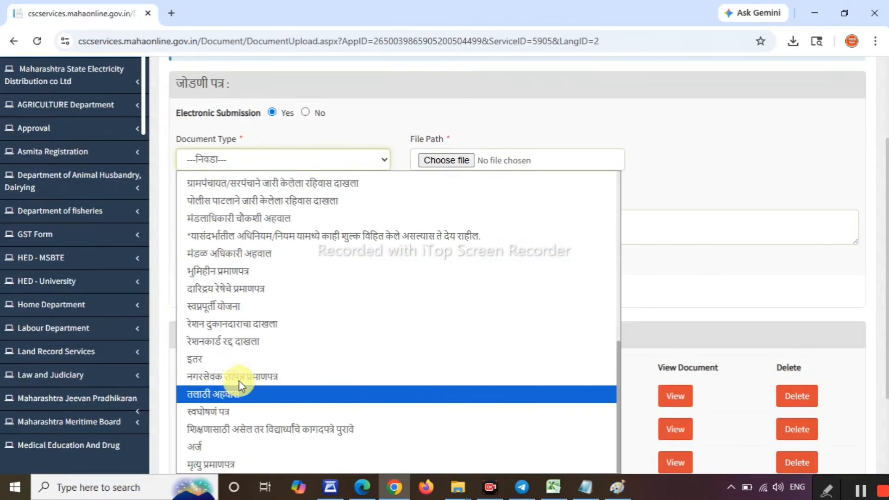
click(242, 360)
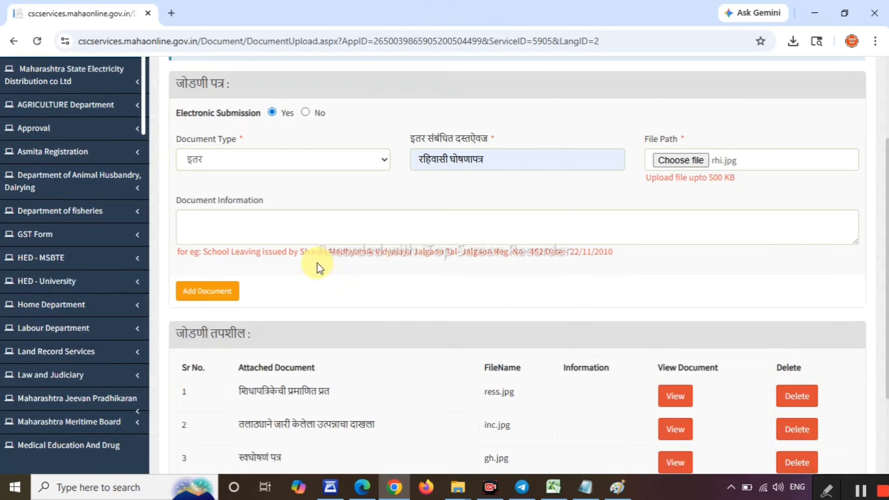
click(219, 296)
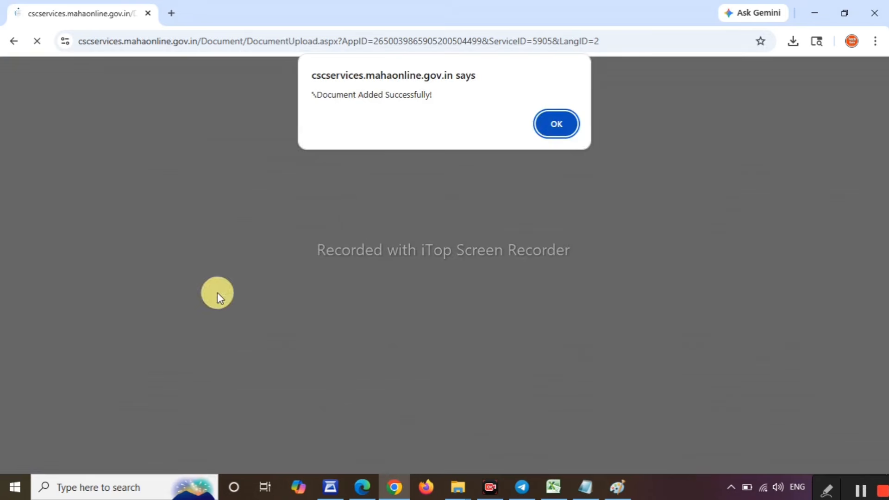
click(554, 123)
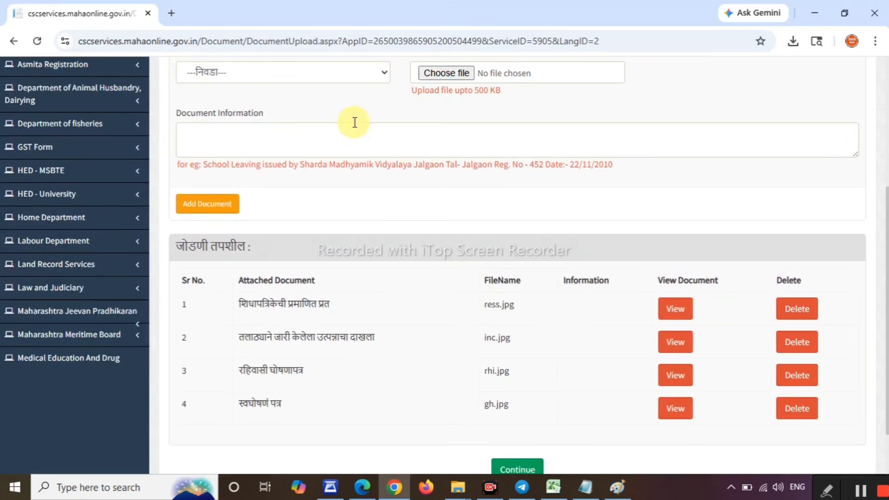
click(211, 214)
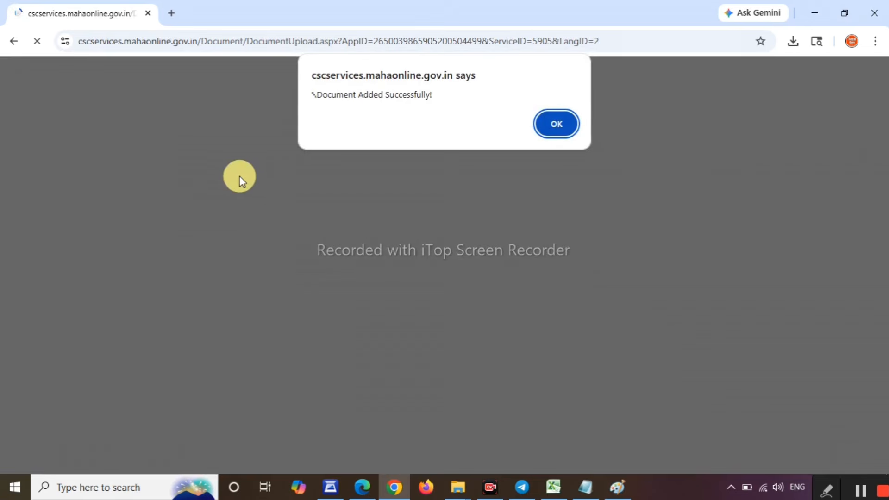
key(Return)
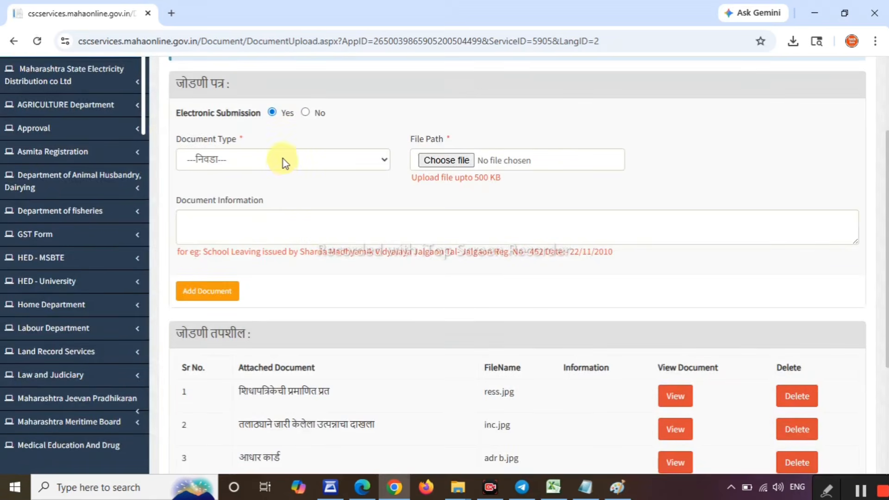
Attach adr f.jpg with the document type इतर, described as आधार कार्ड followed by the cardholder's first name.
click(282, 162)
scroll(315, 351, down, 5)
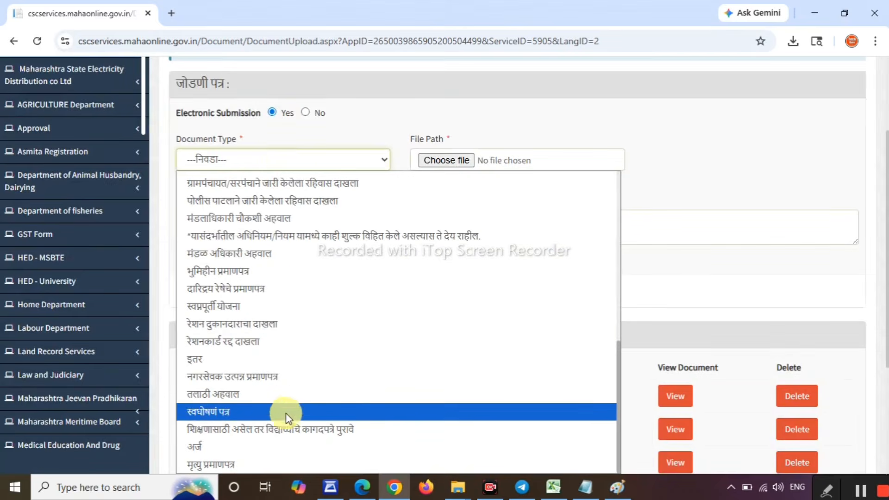
click(281, 359)
click(482, 155)
text(आधार कार्ड अनिल)
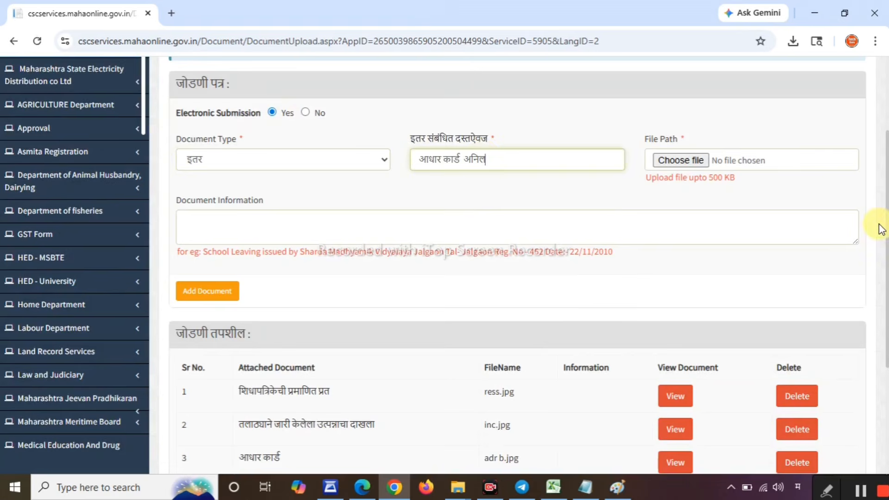
click(680, 161)
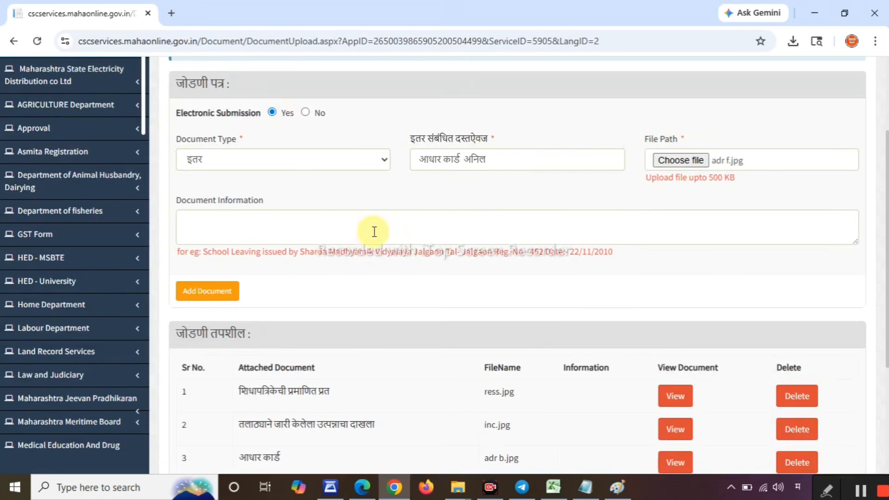
click(206, 294)
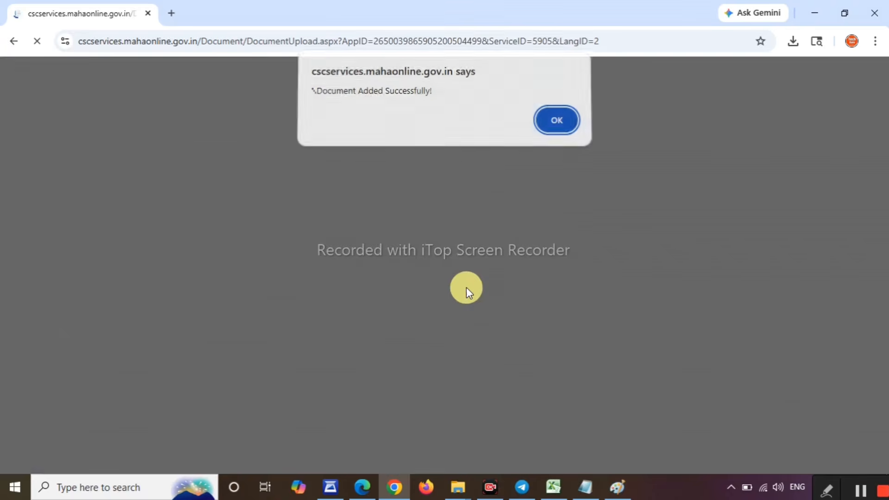
key(Return)
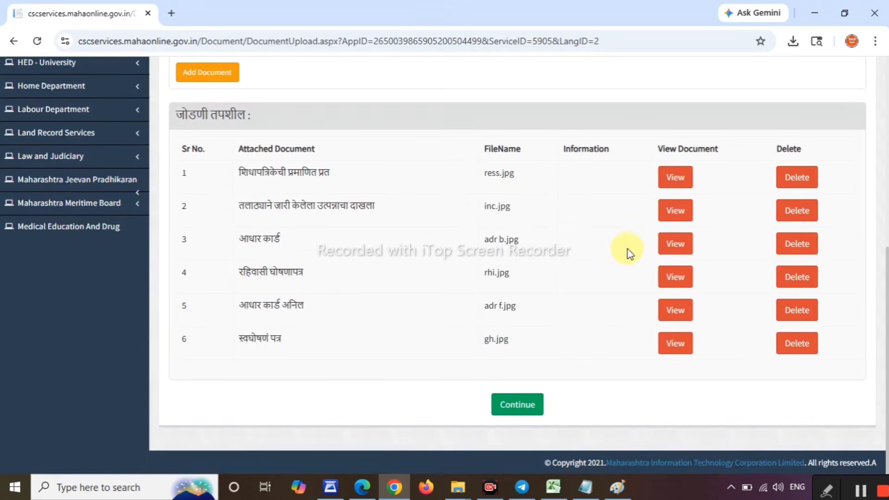
Continue to the applicant photo page, switch to uploading a photo instead of capturing one, and upload pass.jpeg.
click(529, 404)
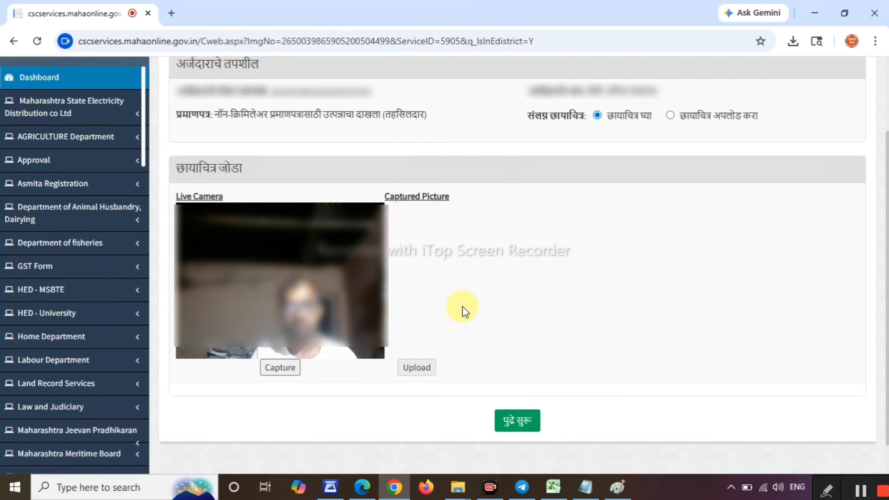
click(668, 118)
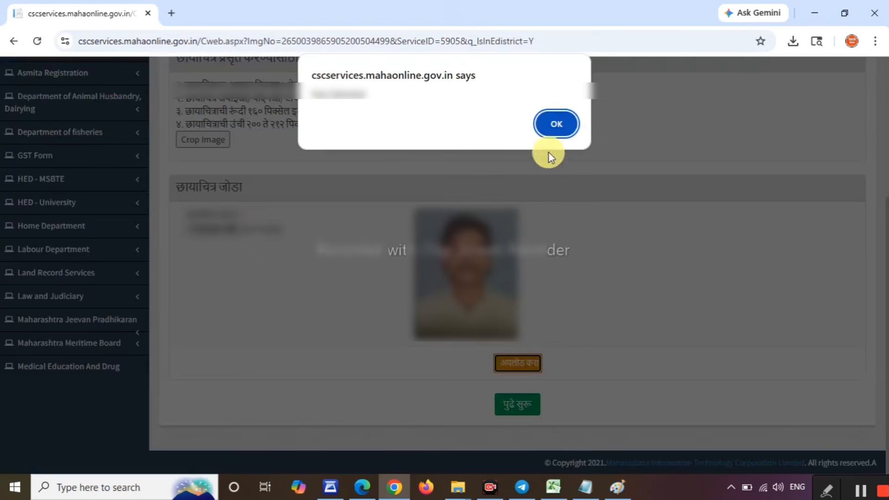
click(551, 122)
click(519, 362)
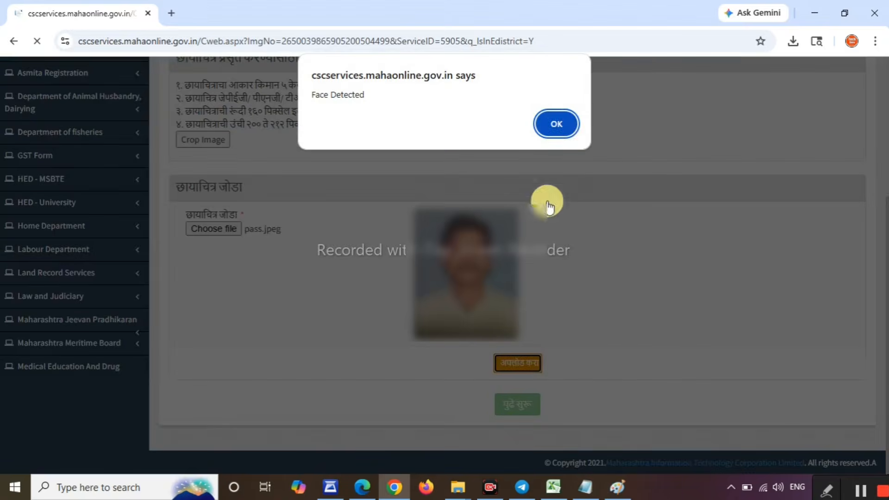
click(559, 126)
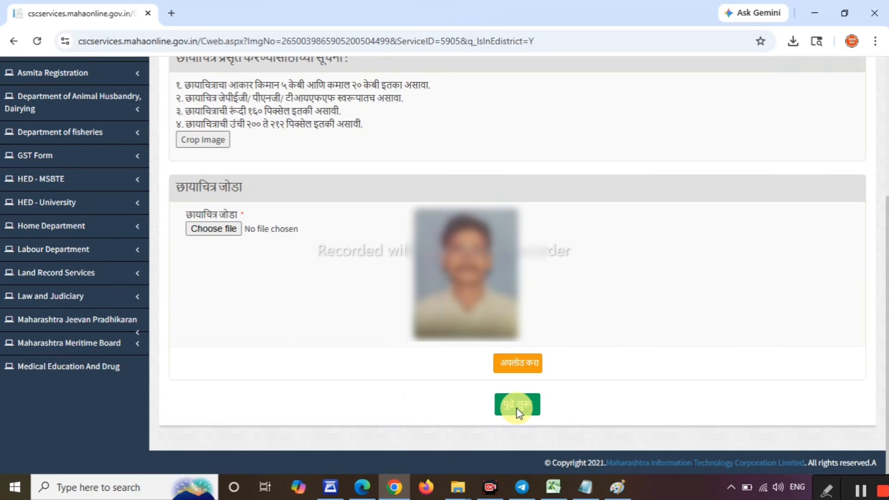
Proceed to payment, pay the application fee from the VLE Account and continue past the receipt.
click(515, 407)
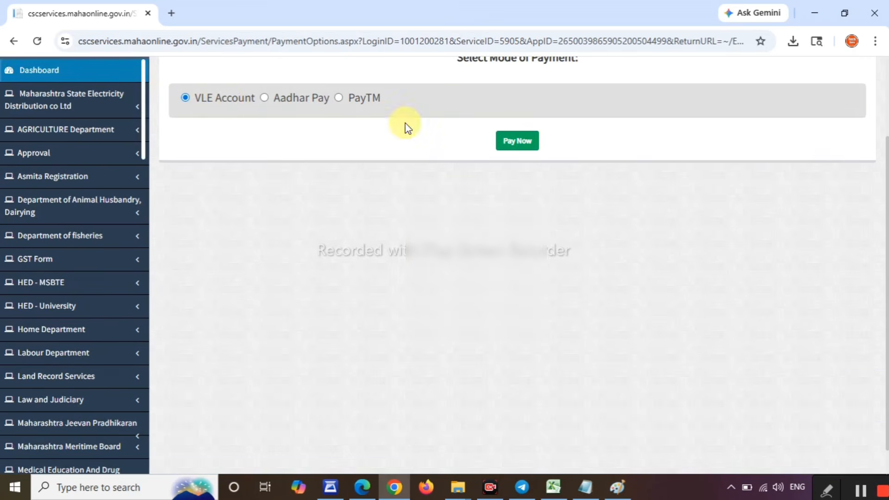
click(518, 141)
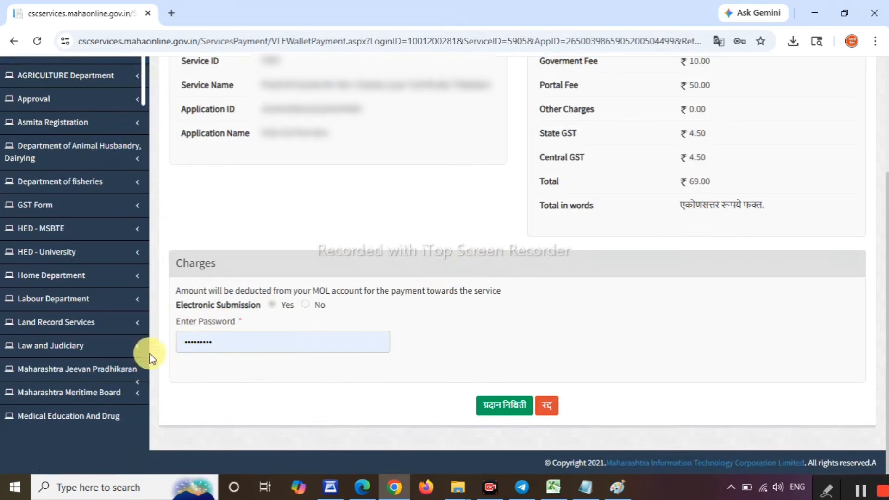
click(494, 416)
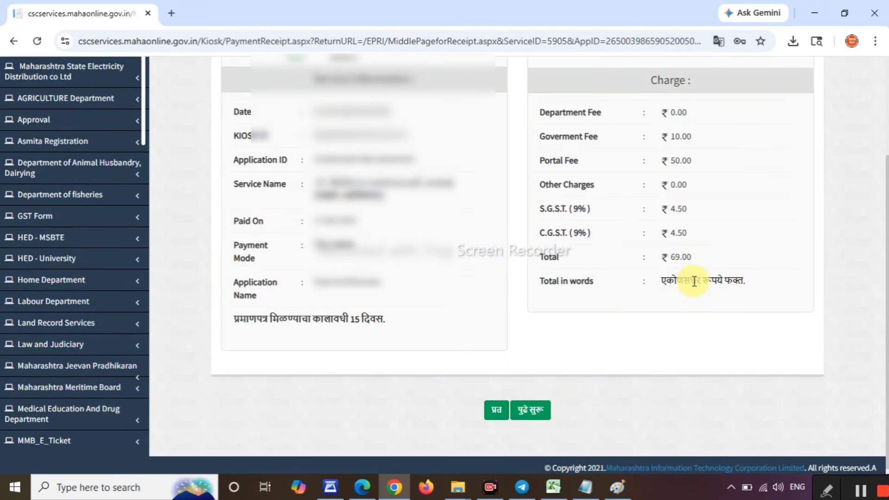
click(532, 412)
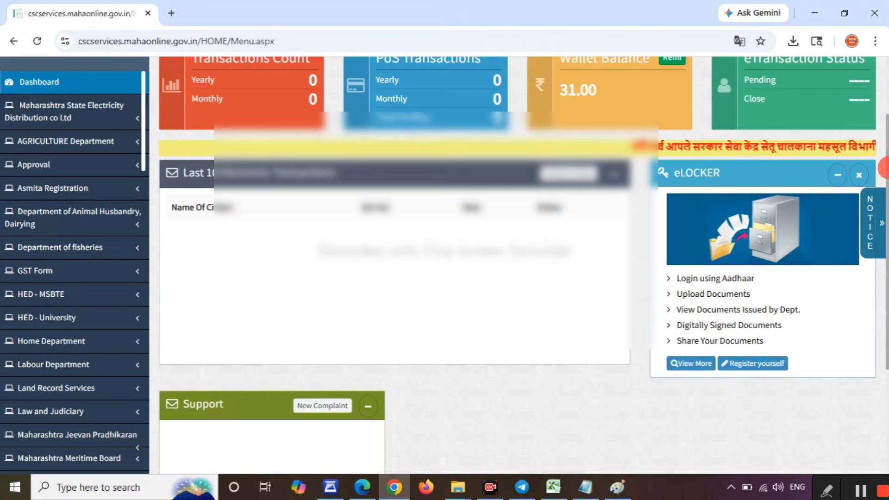
Open the status page for submitted applications and filter it by From Date 20/04/2026 and status Approved.
click(576, 179)
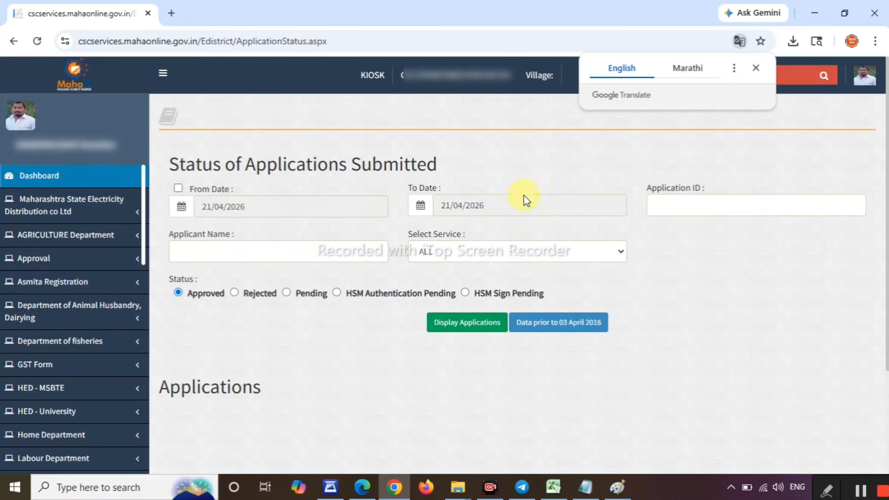
click(178, 188)
click(260, 205)
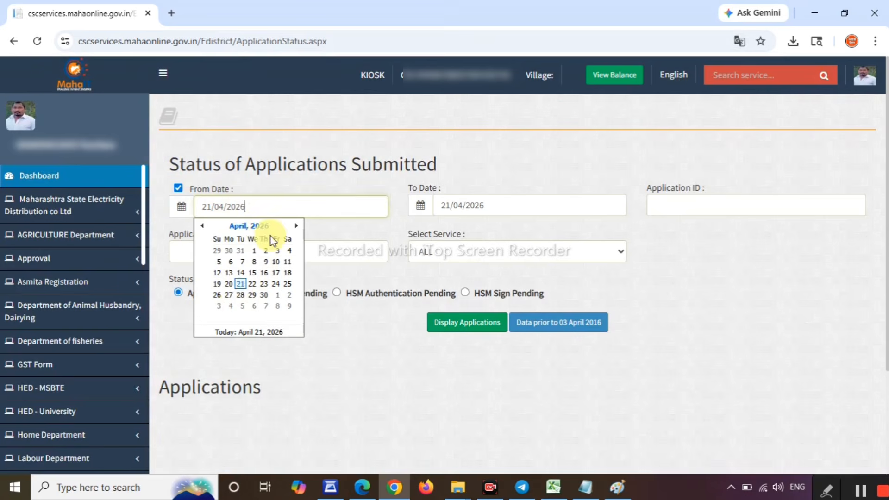
click(229, 283)
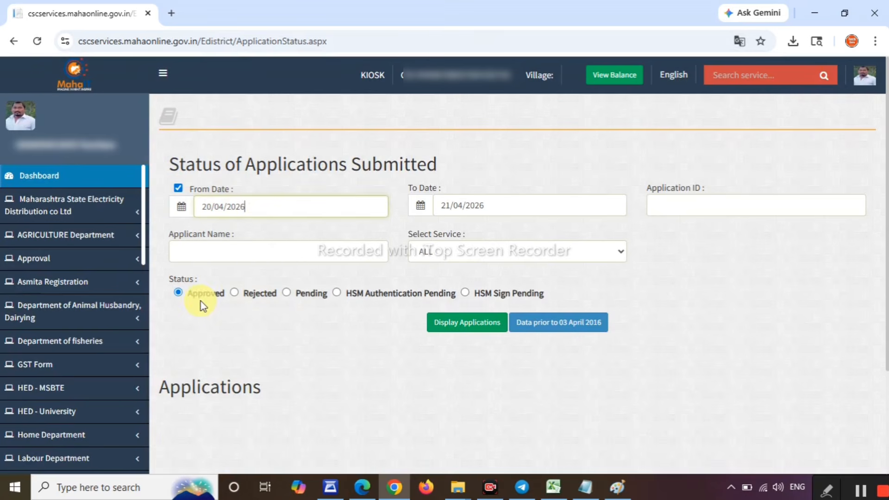
click(286, 292)
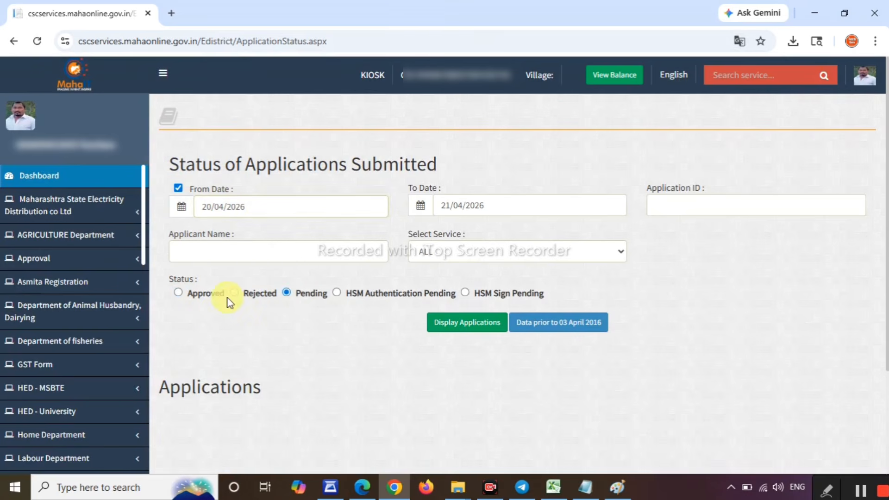
click(177, 293)
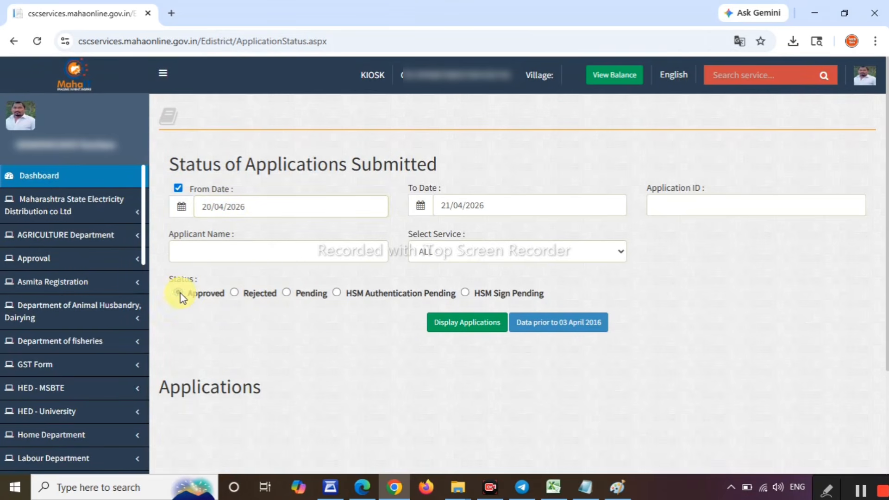
Display the approved applications from 01/04/2026 to 06/04/2026 and open the Income Certificate application created on 01/04/2026 at 13:25:01.
click(493, 325)
scroll(493, 326, down, 3)
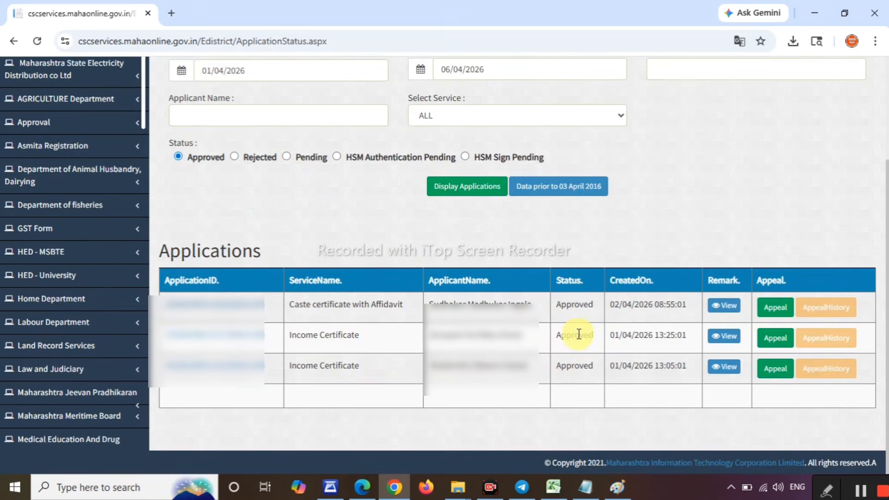
click(214, 339)
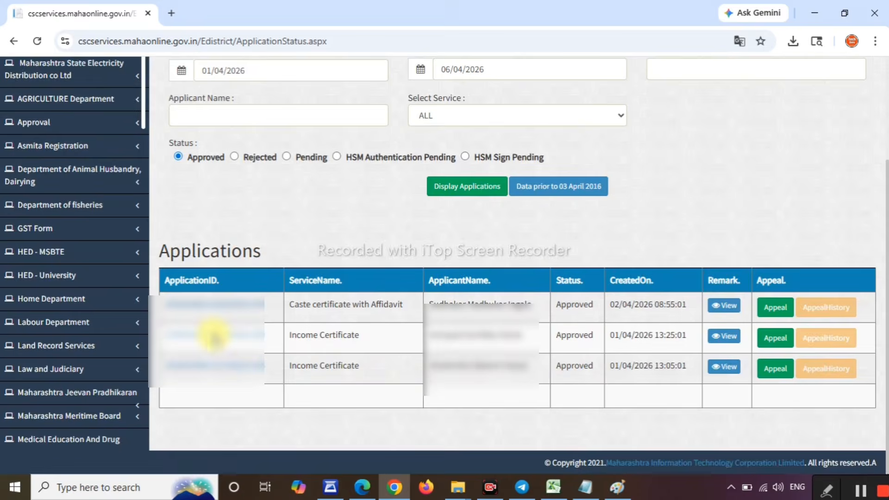